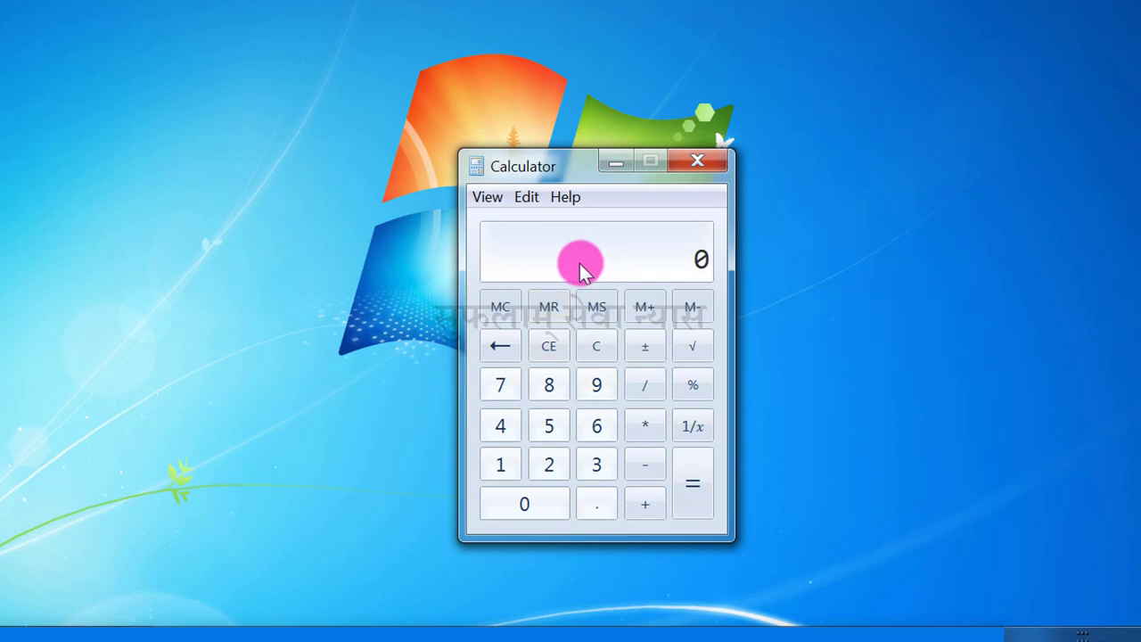
Step: Multiply 70 by 4 in the calculator
click(502, 385)
click(512, 504)
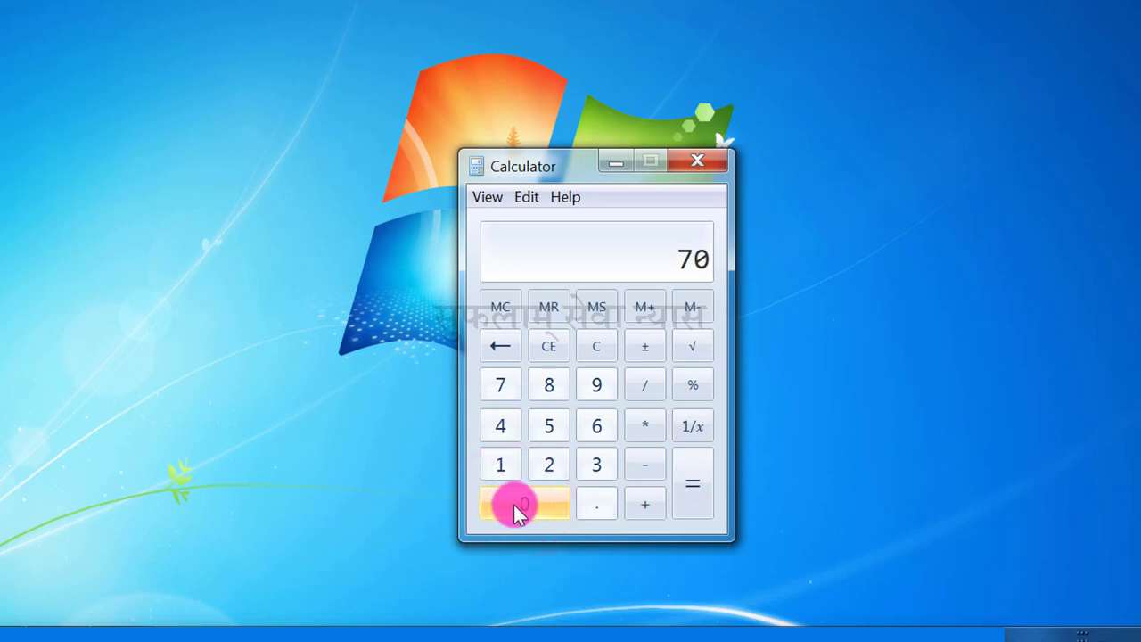
click(651, 424)
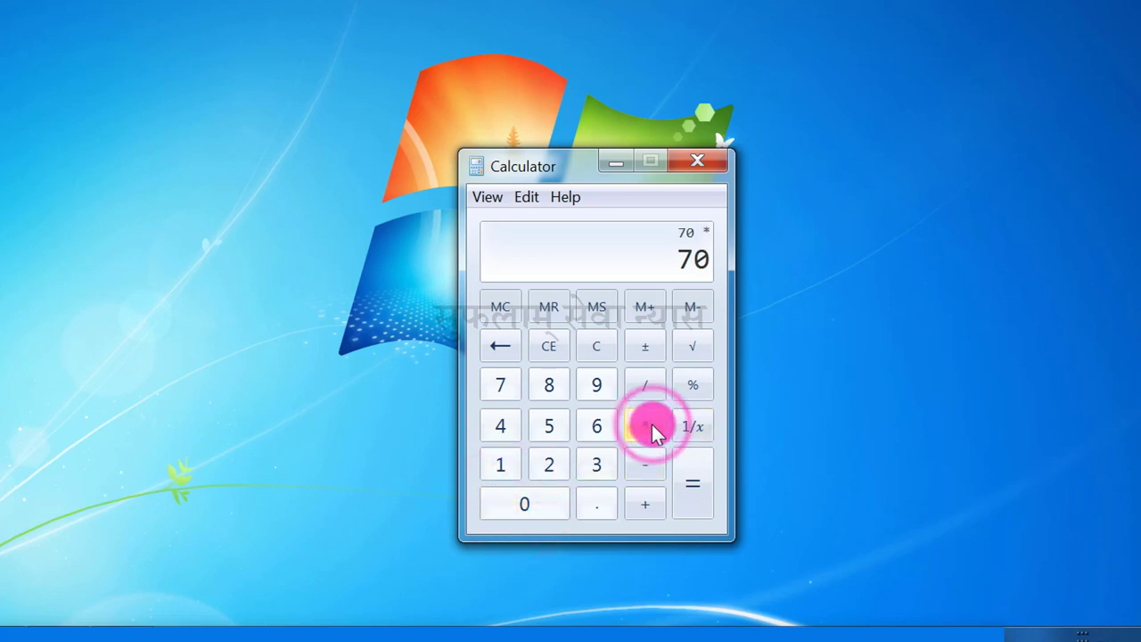
click(501, 422)
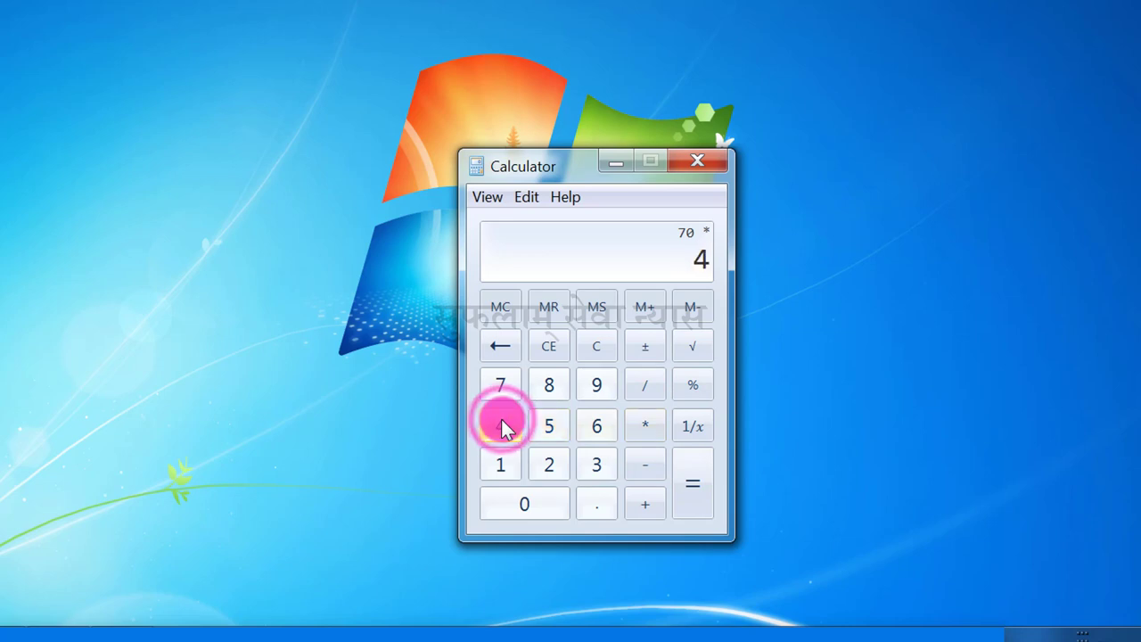
click(683, 481)
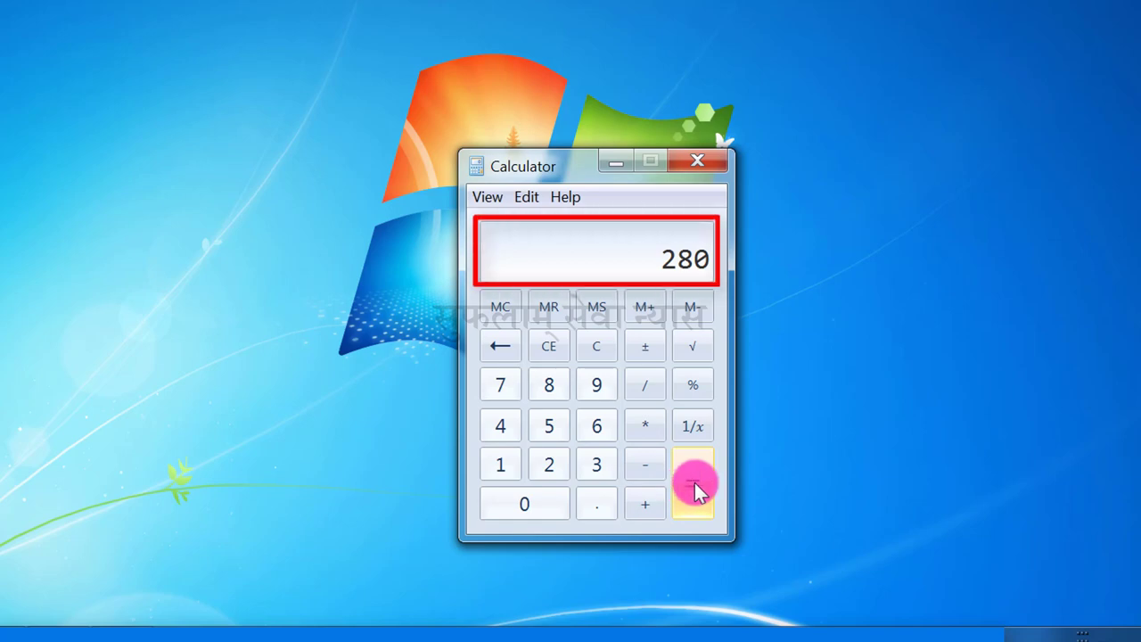
key(alt)
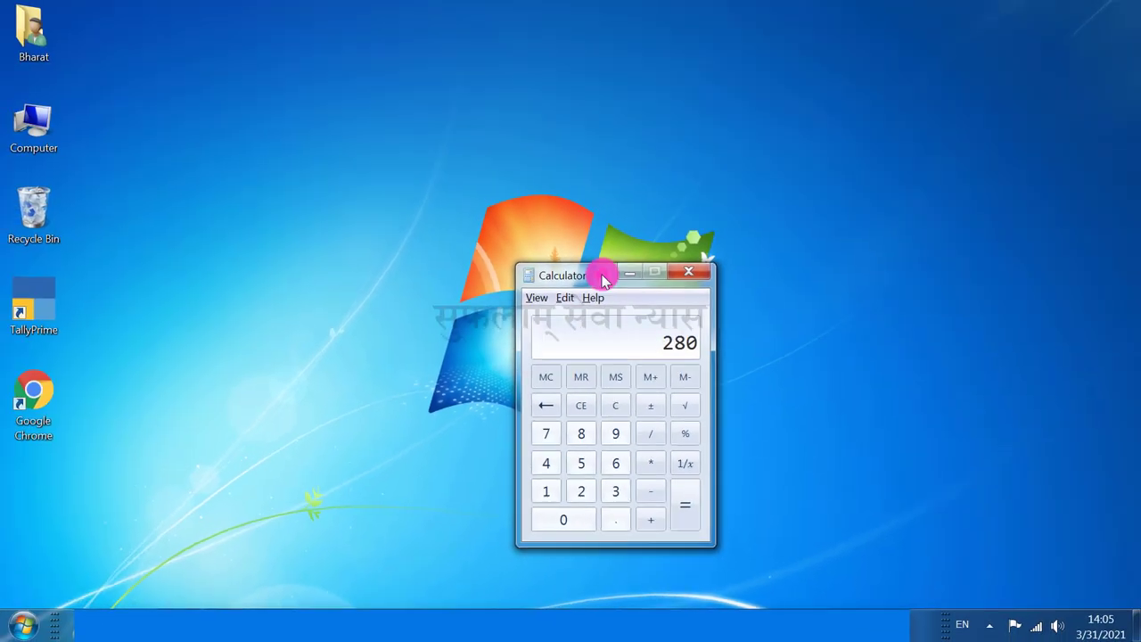
drag(604, 280, 563, 59)
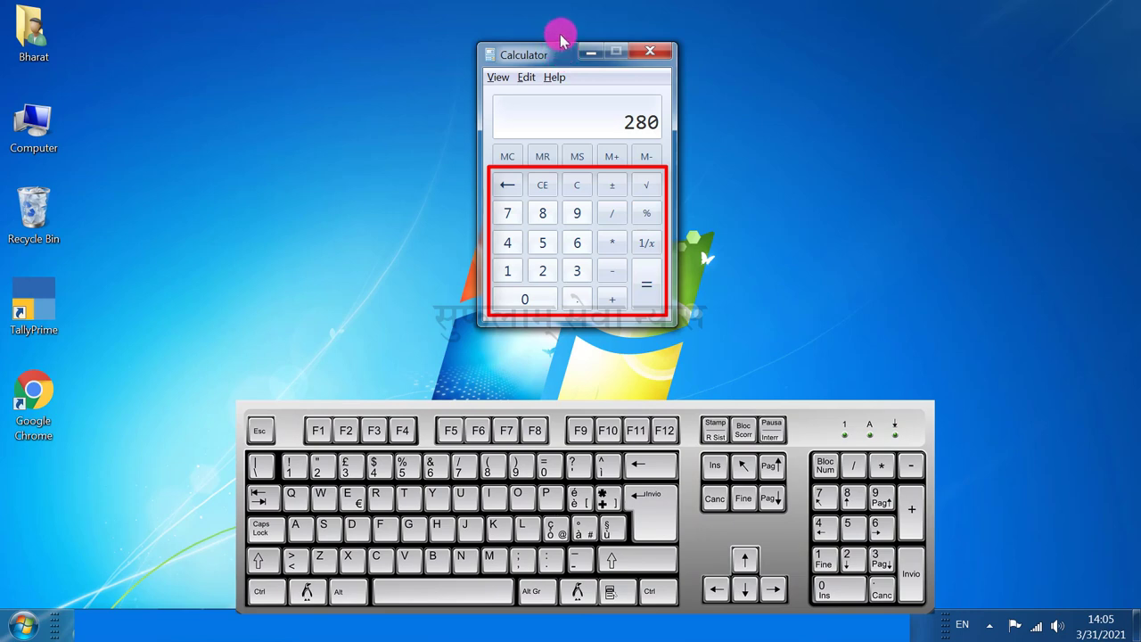
drag(553, 55, 592, 277)
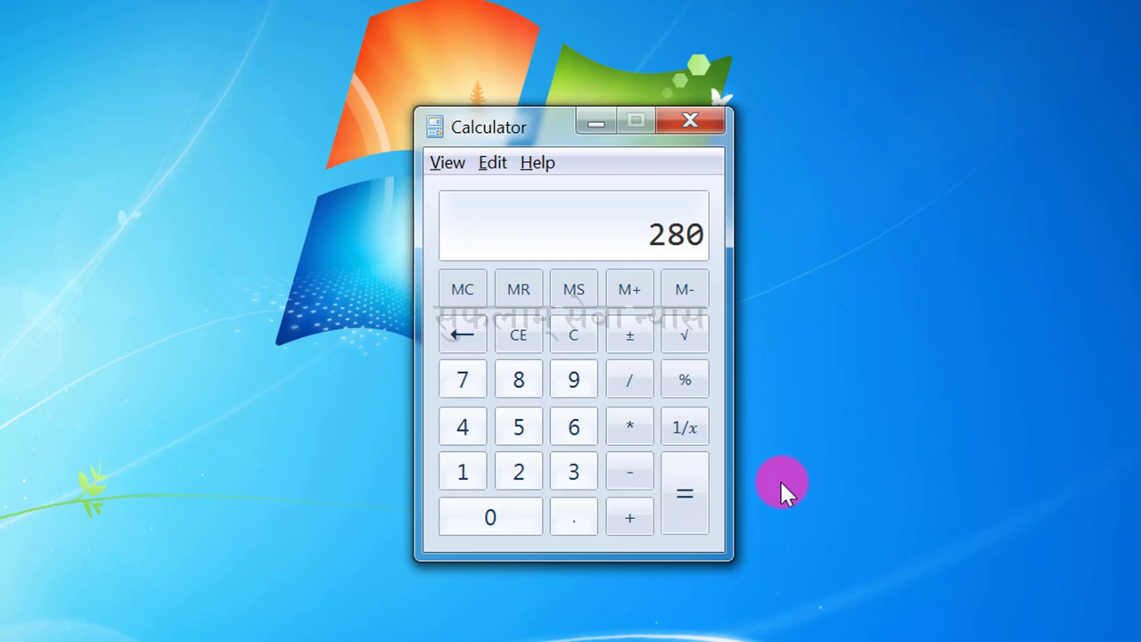
Step: Display the calculator's available modes and view options, and close the calculator
click(443, 168)
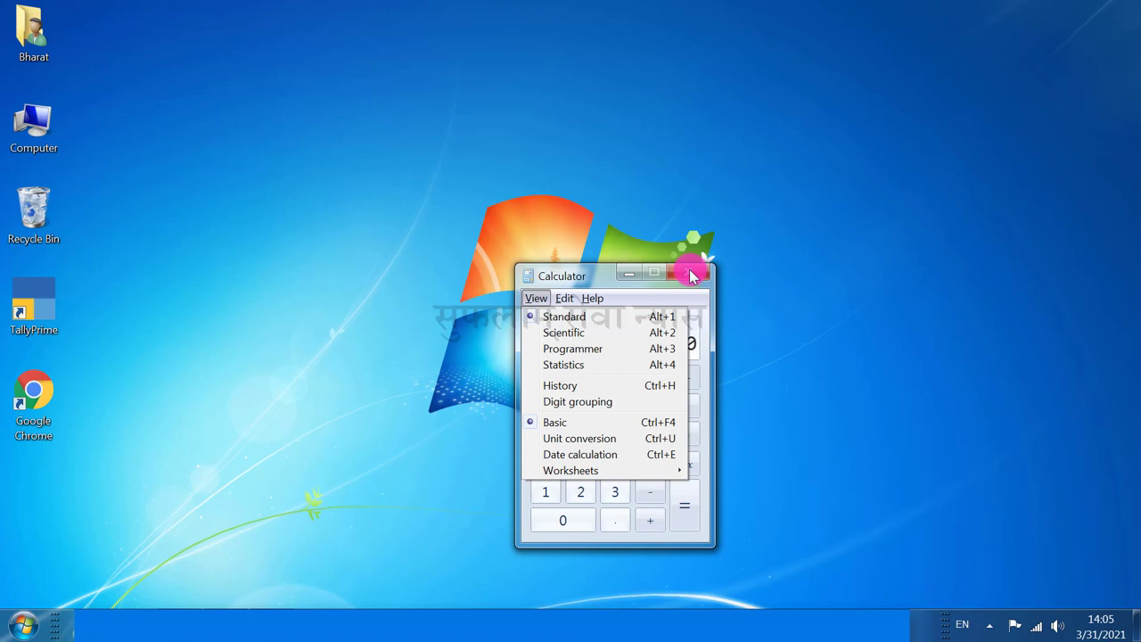
click(692, 274)
click(691, 271)
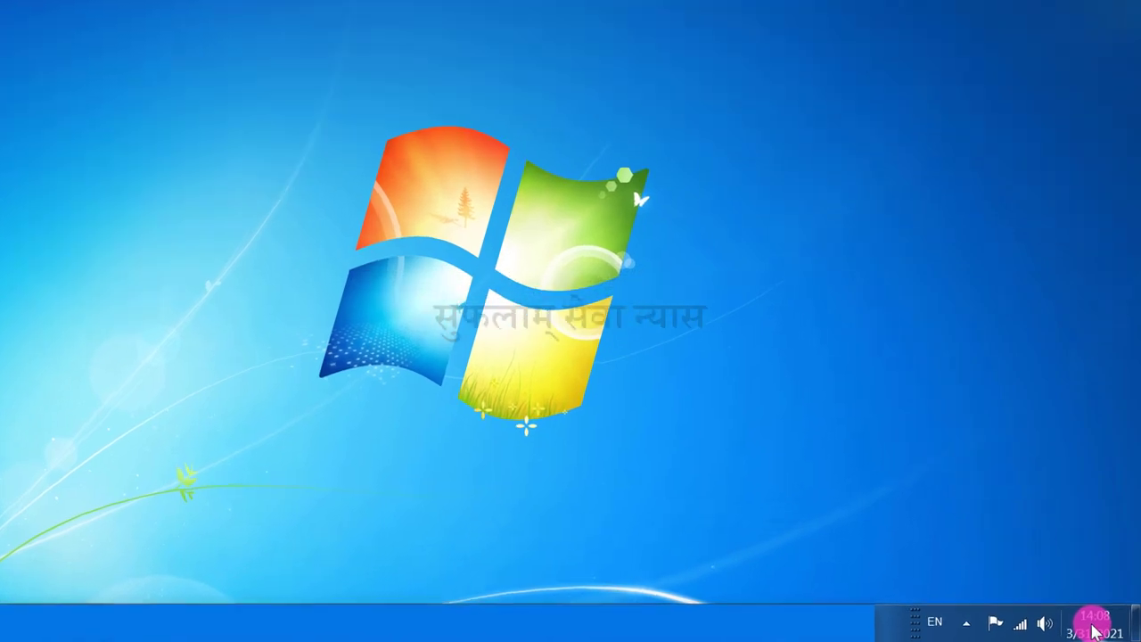
Step: Display the calendar and analog clock for the system date and time
mouse_move(1097, 624)
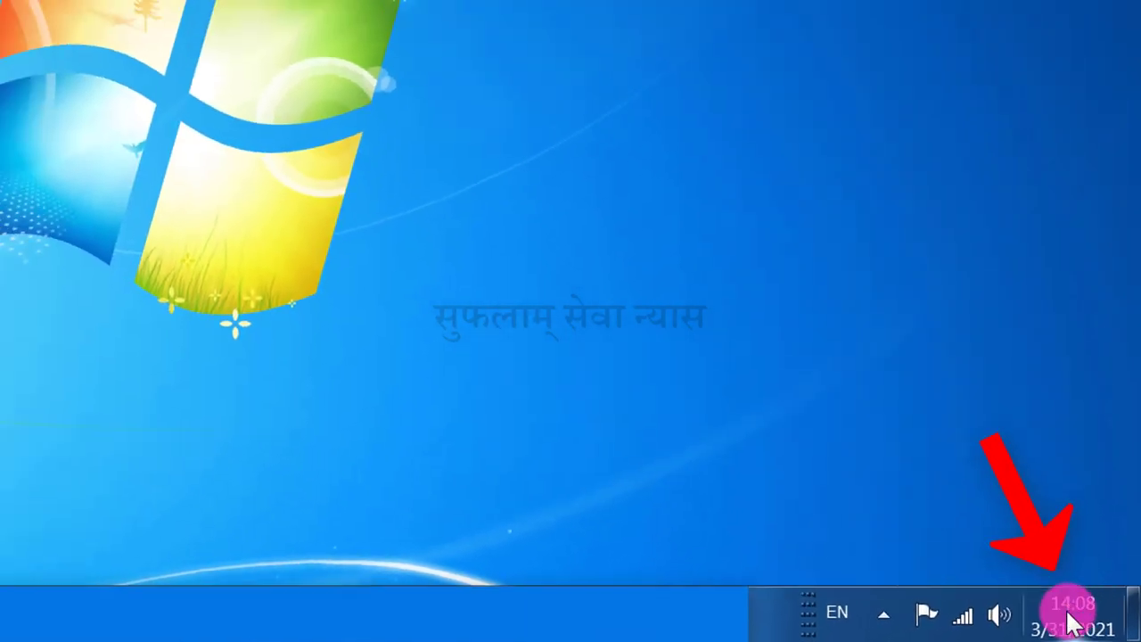
click(1073, 621)
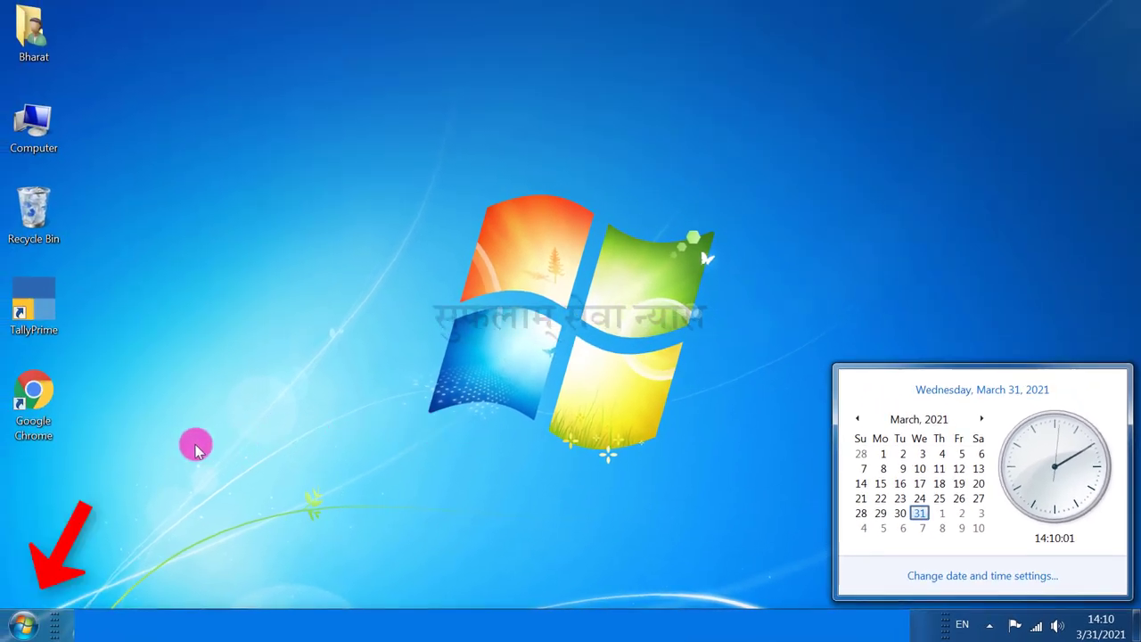
Step: Set the format to English (India) in Control Panel's Region and Language settings
click(21, 627)
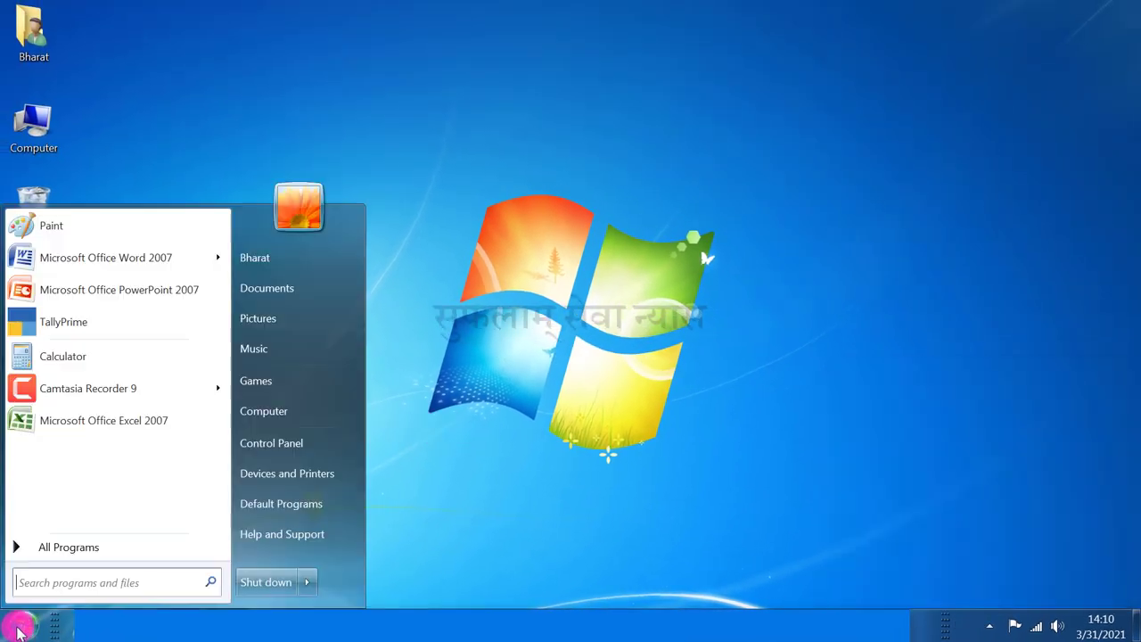
click(280, 452)
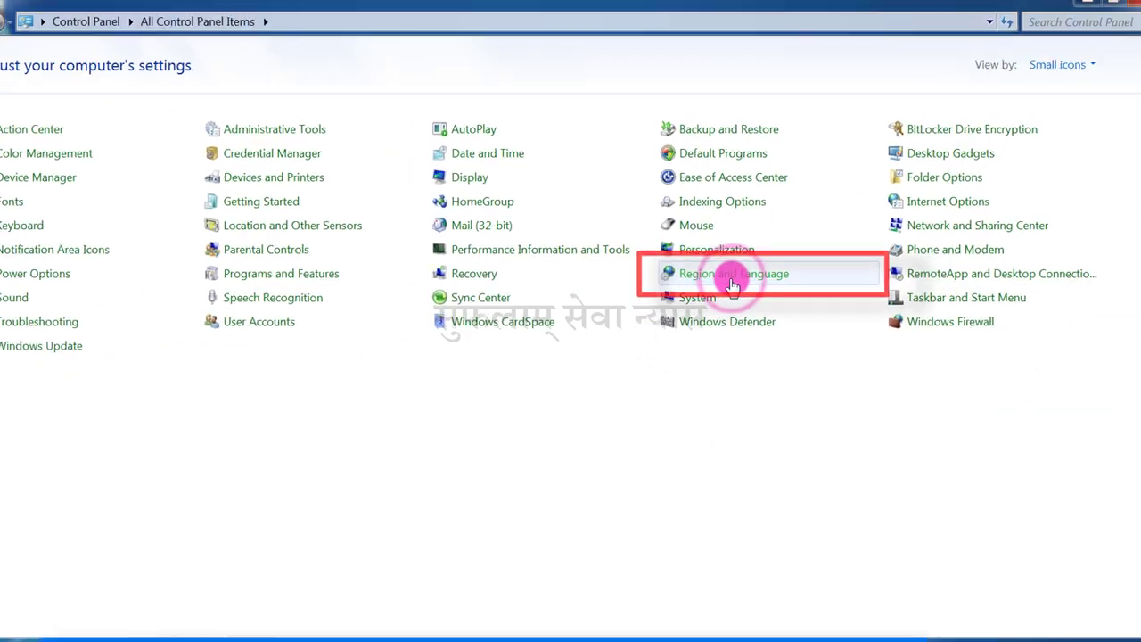
click(733, 279)
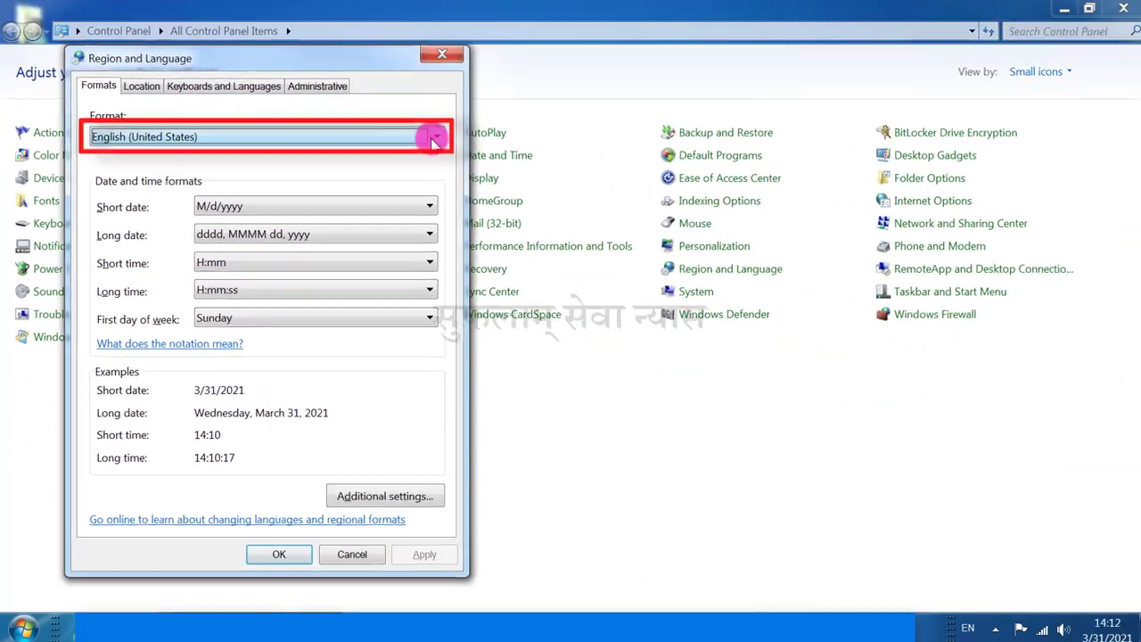
click(713, 230)
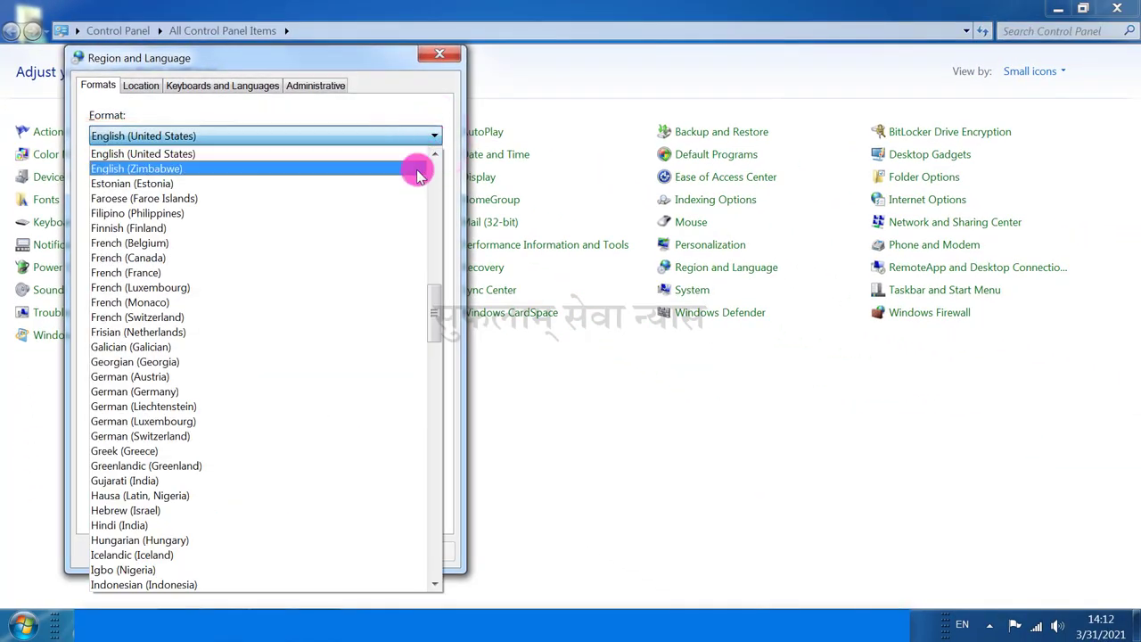
scroll(437, 312, up, 1)
drag(437, 312, 438, 280)
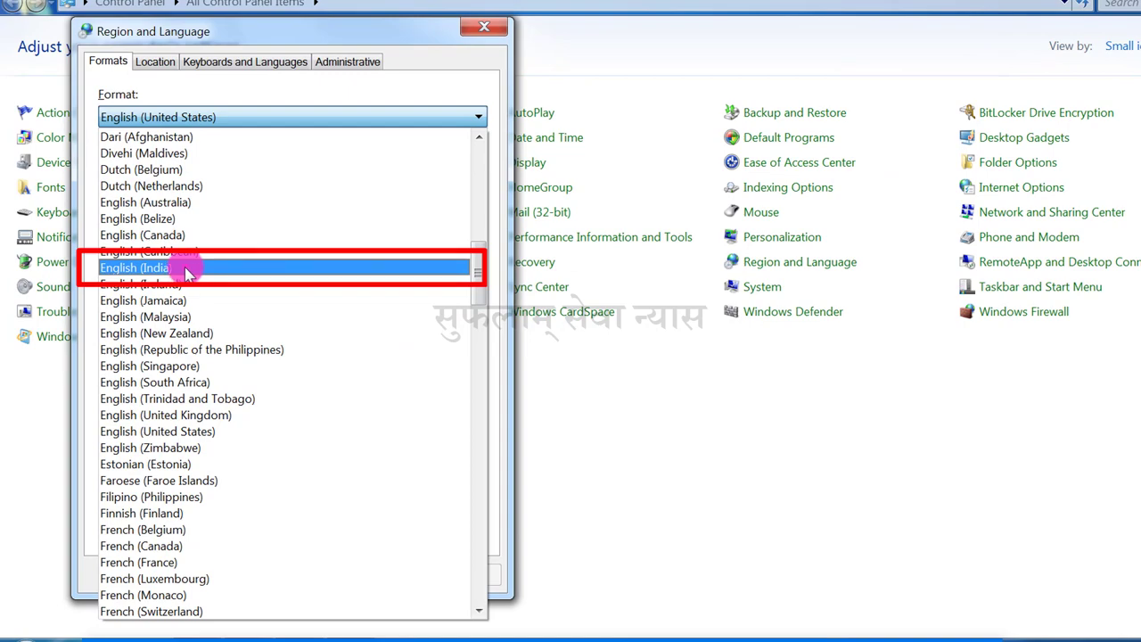
click(188, 267)
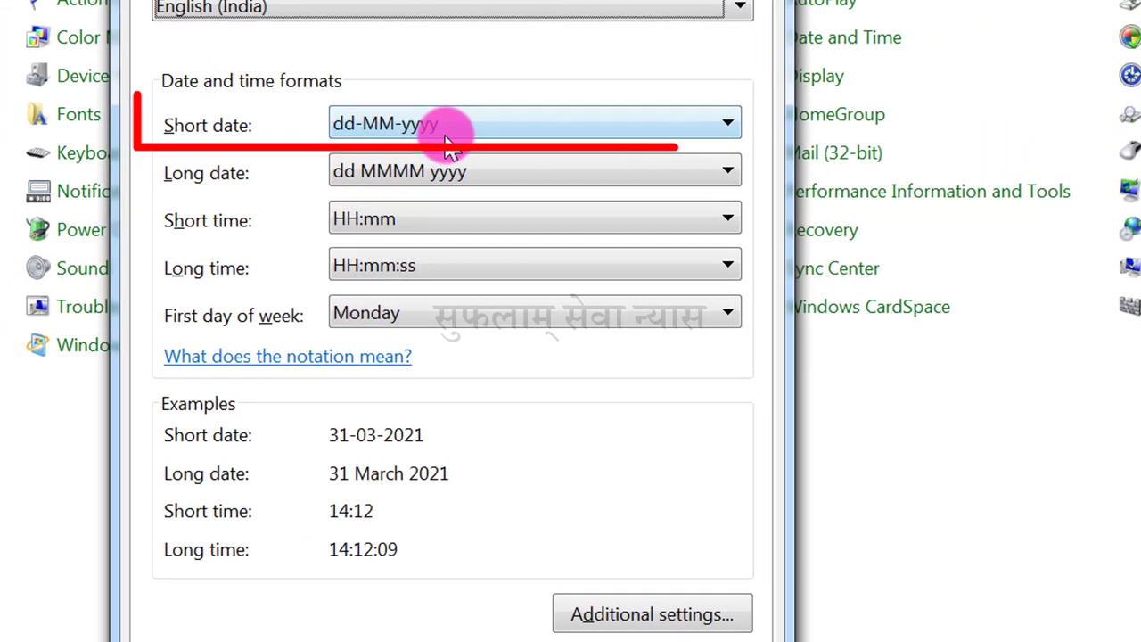
Step: Keep the short date as dd-MM-yyyy, set the short time to tt hh:mm and the long time to tt hh:mm:ss, and confirm the formats
click(392, 128)
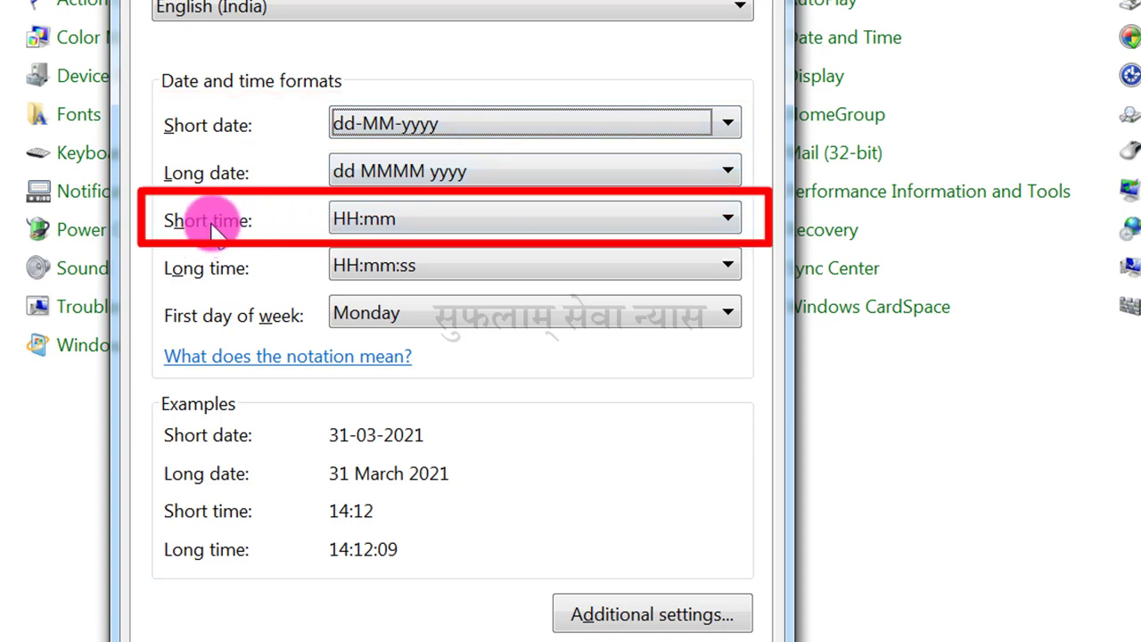
click(628, 219)
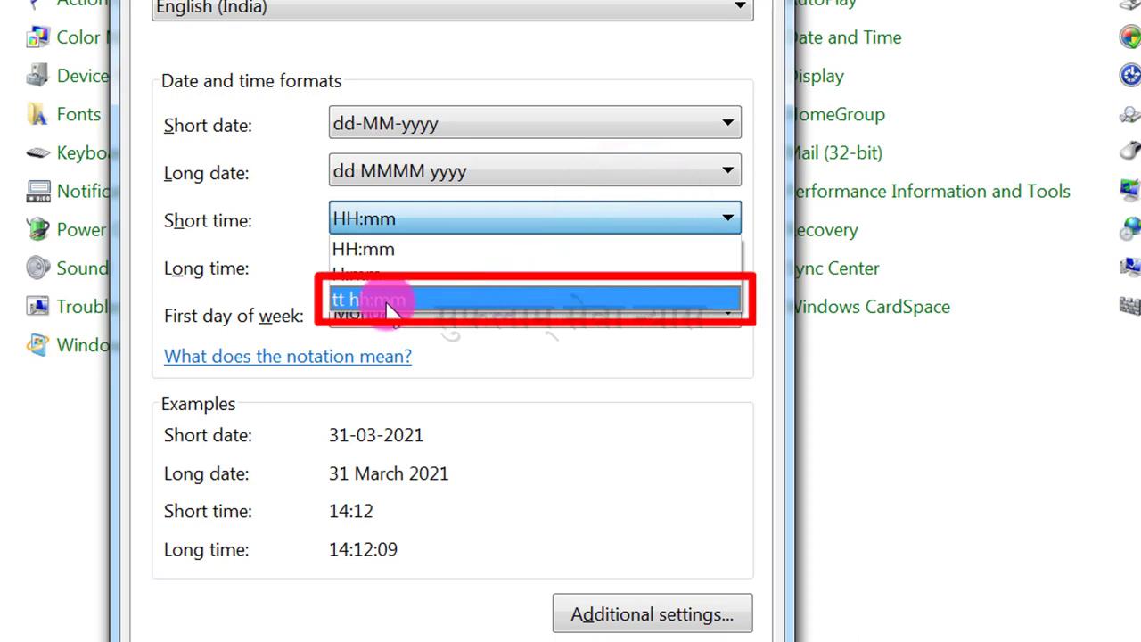
click(364, 290)
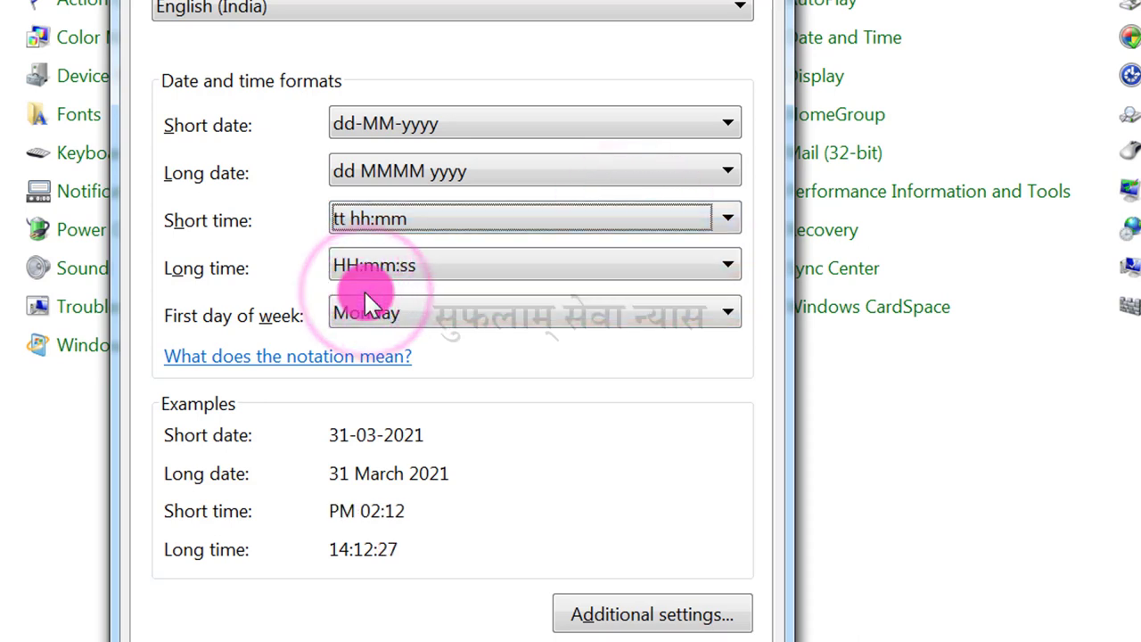
click(392, 269)
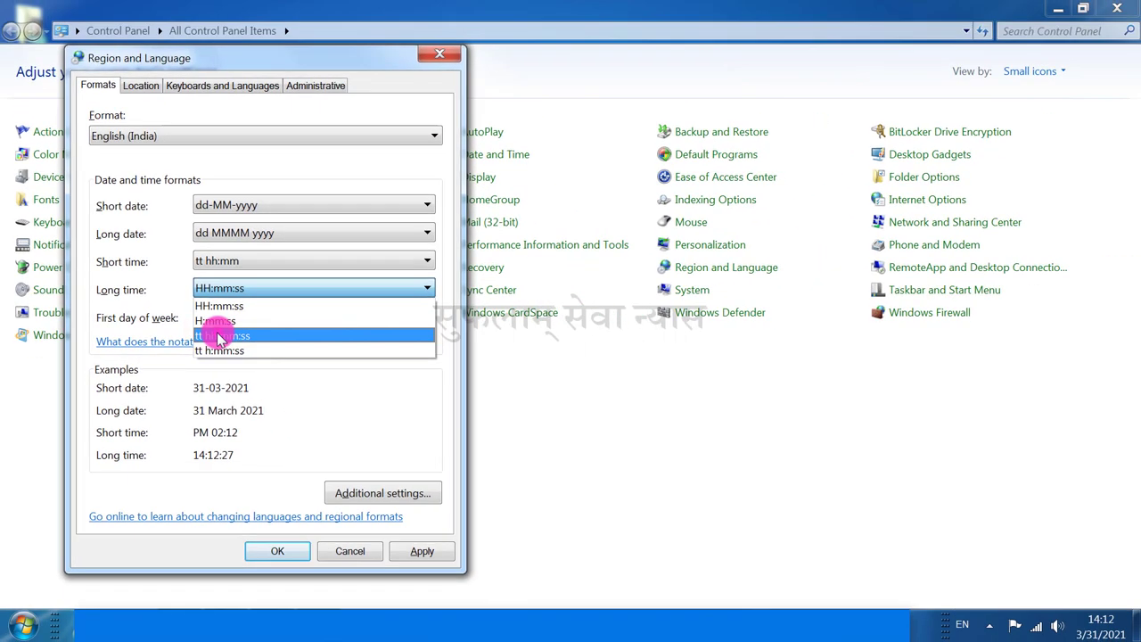
click(374, 346)
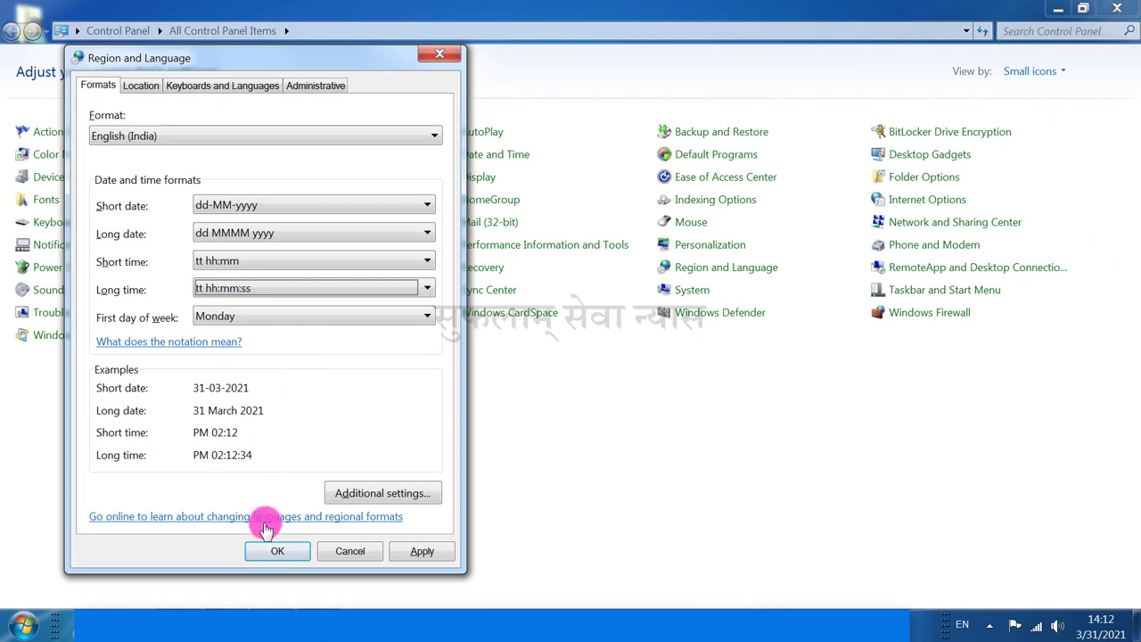
click(268, 551)
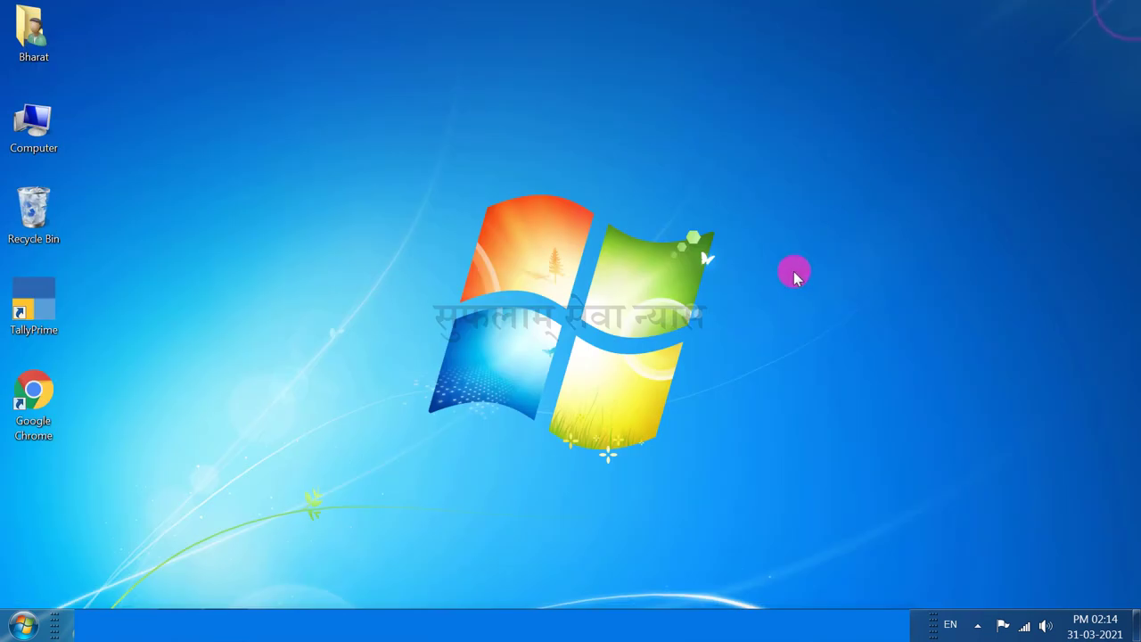
click(779, 327)
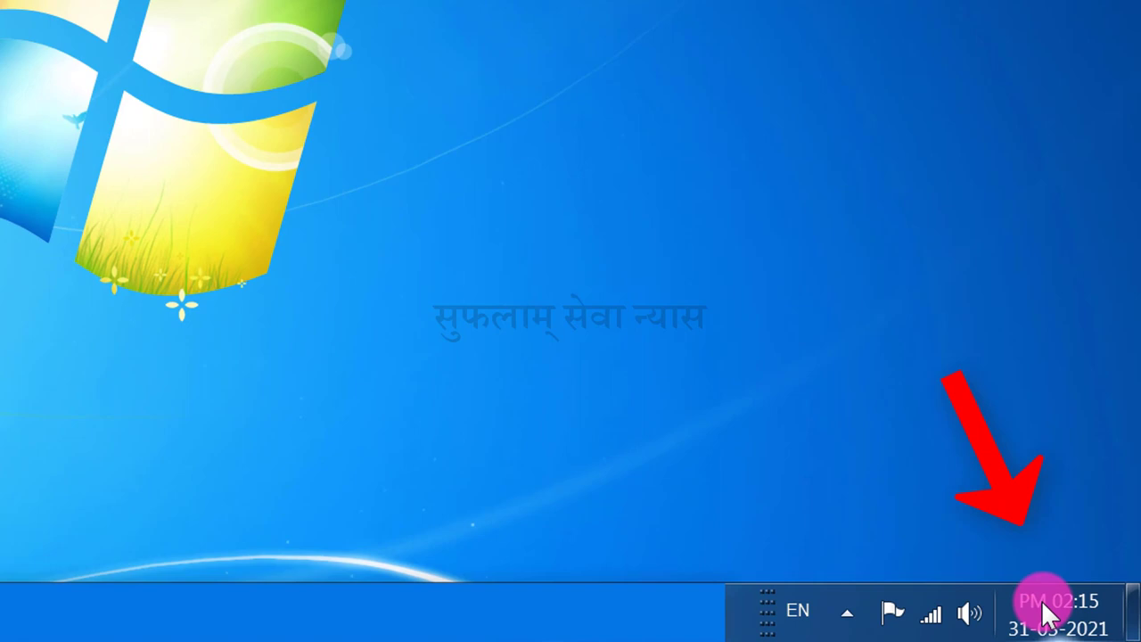
Step: Open the system clock's calendar, browse backward and forward through the years, and show June 2025
click(1041, 600)
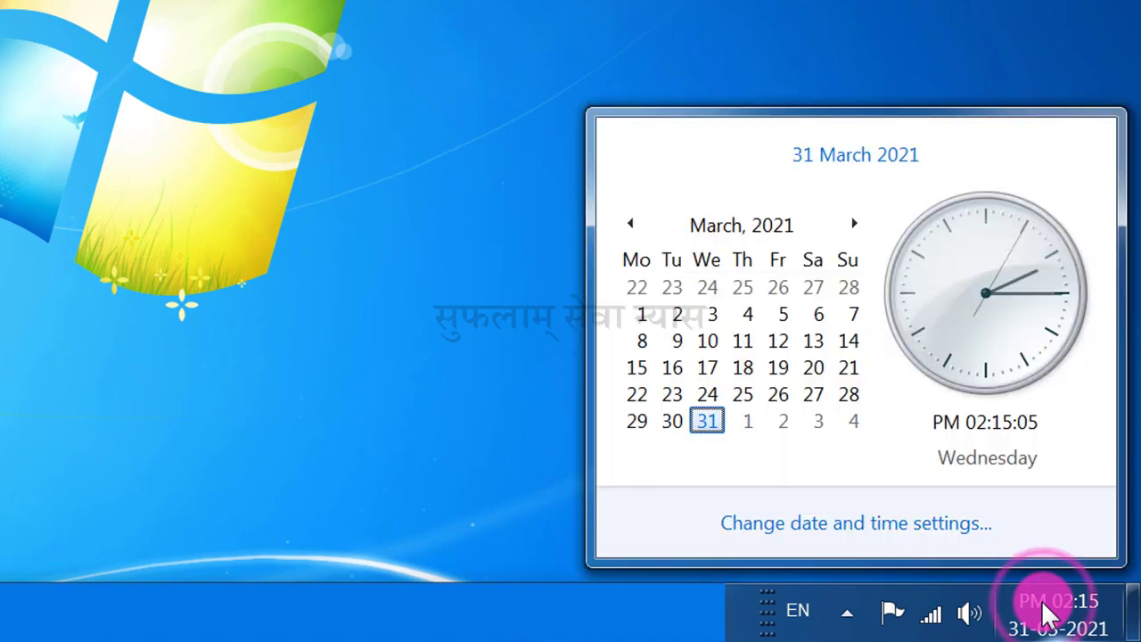
click(757, 227)
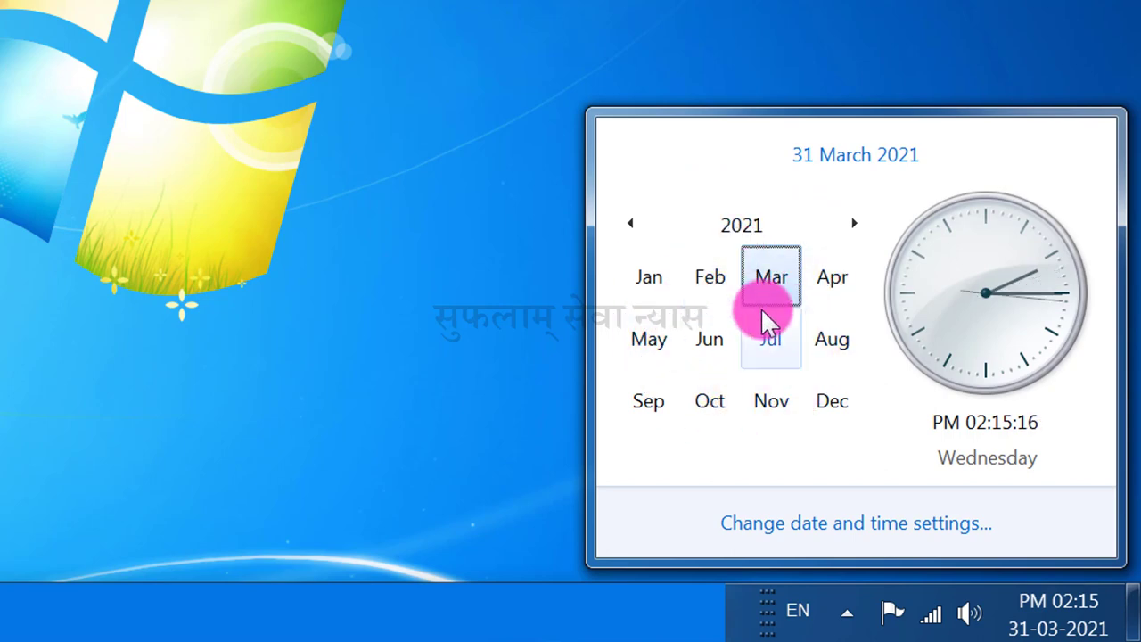
click(630, 223)
click(630, 224)
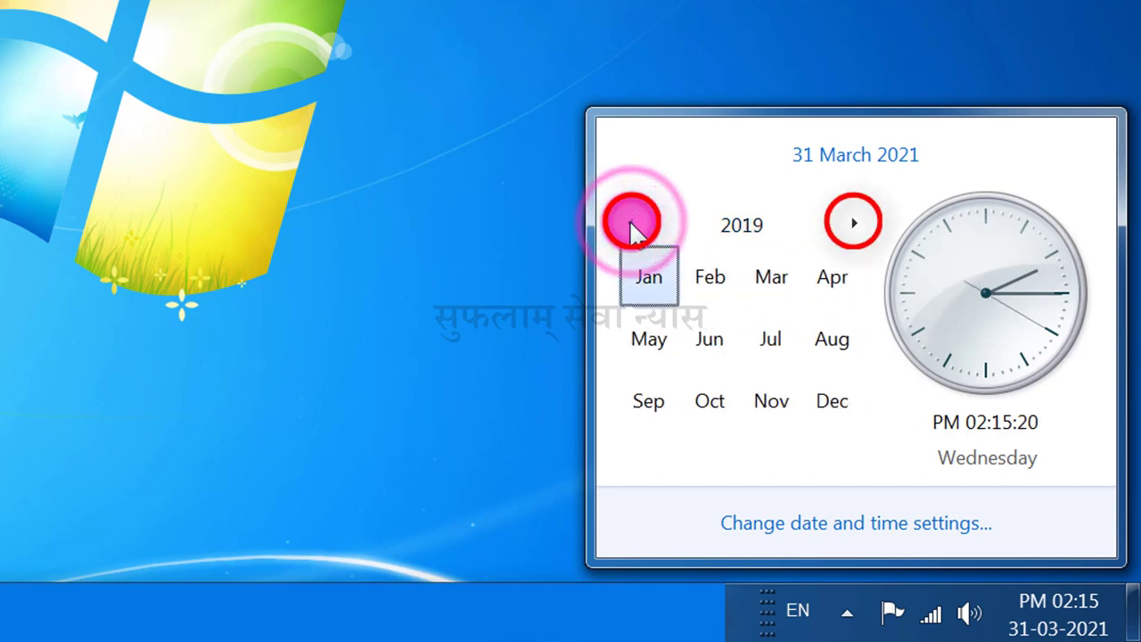
click(853, 227)
click(854, 225)
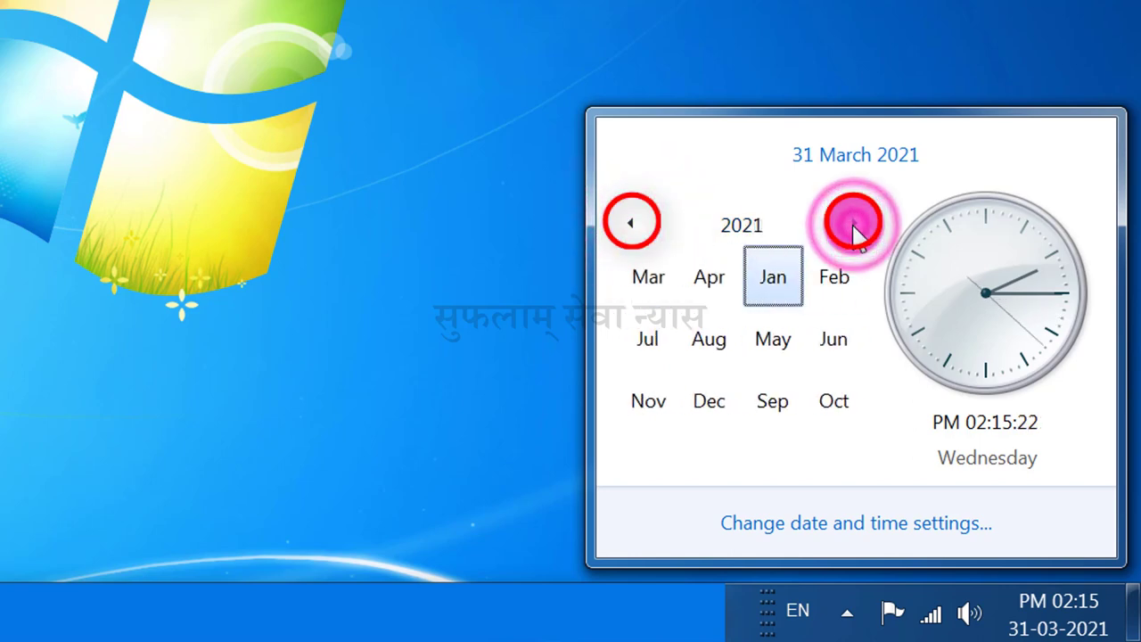
click(853, 224)
click(853, 225)
click(853, 224)
click(853, 225)
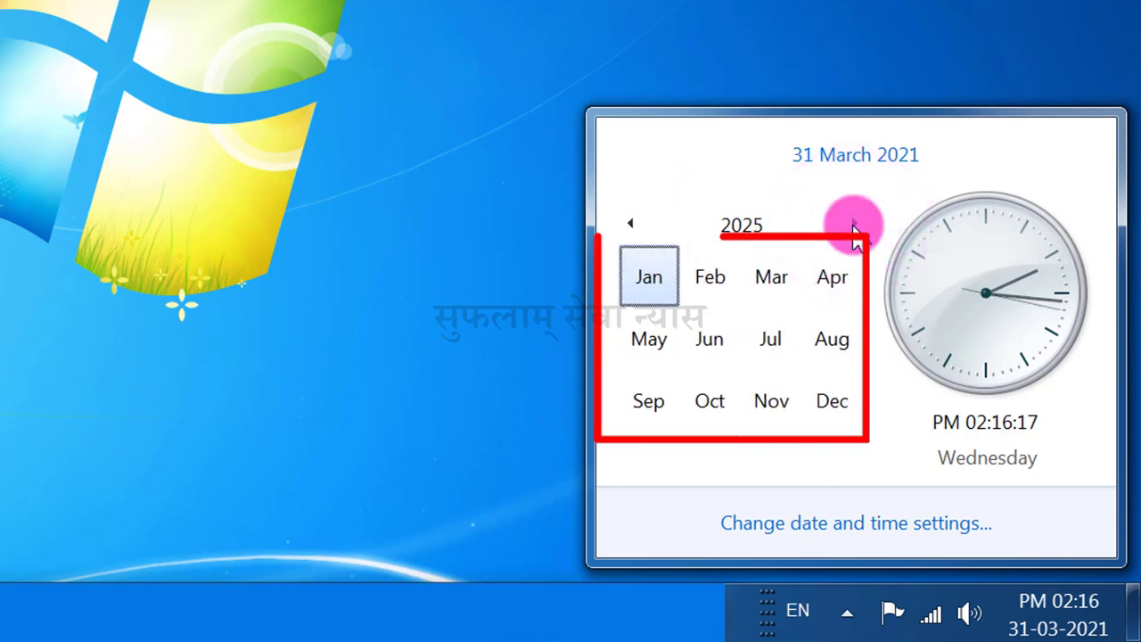
click(710, 339)
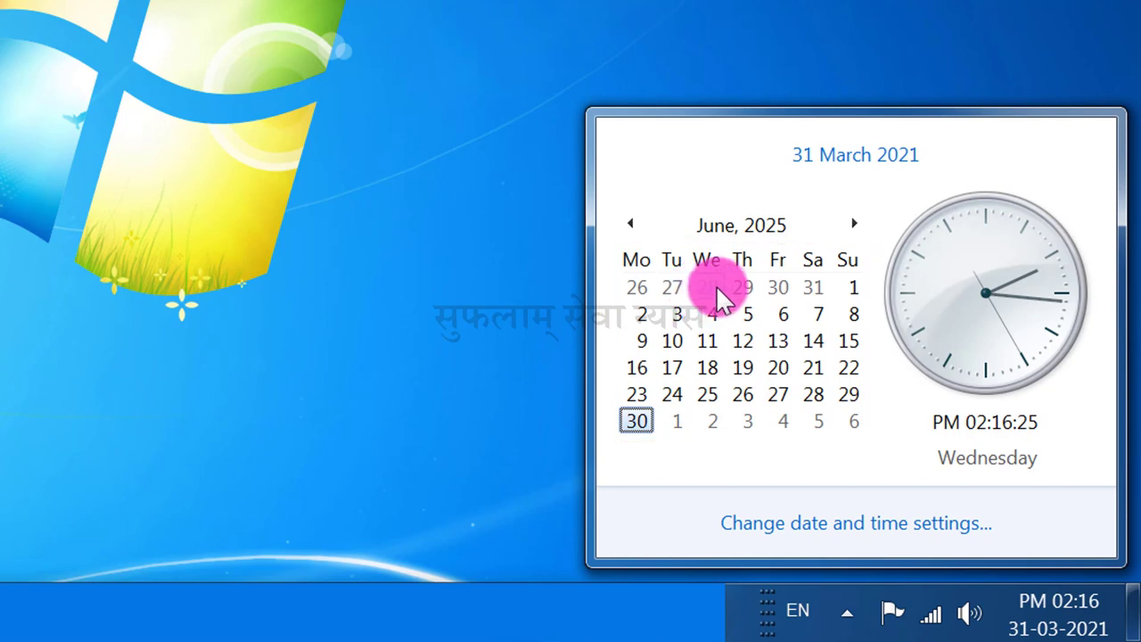
Step: Browse the calendar's months forward past June 2025 and back to May 2025, and close the calendar
click(853, 225)
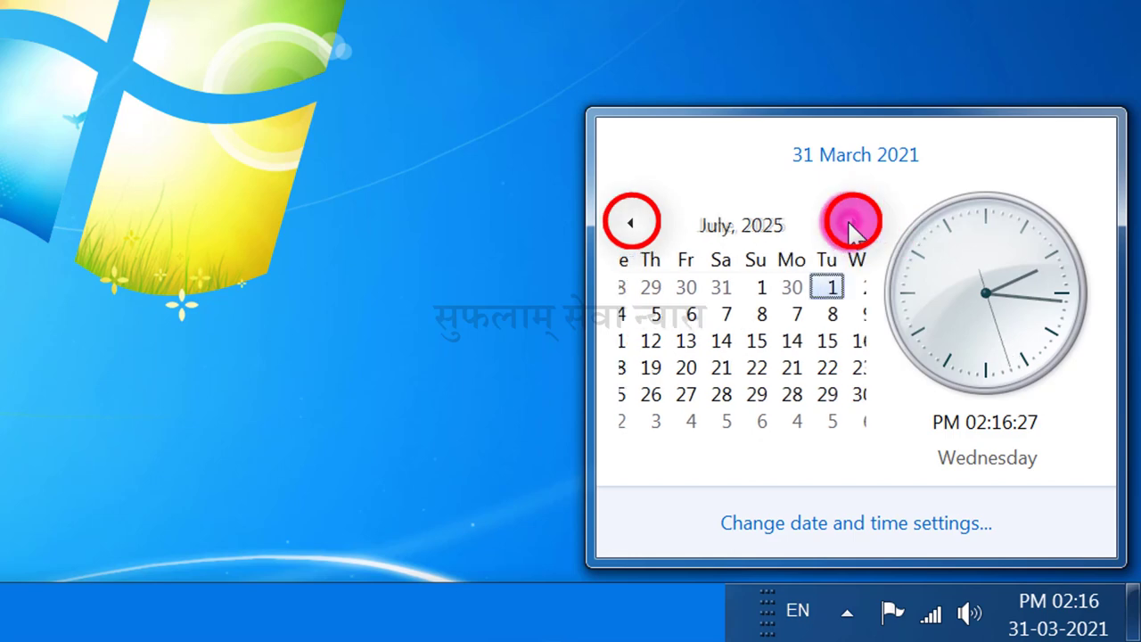
click(853, 225)
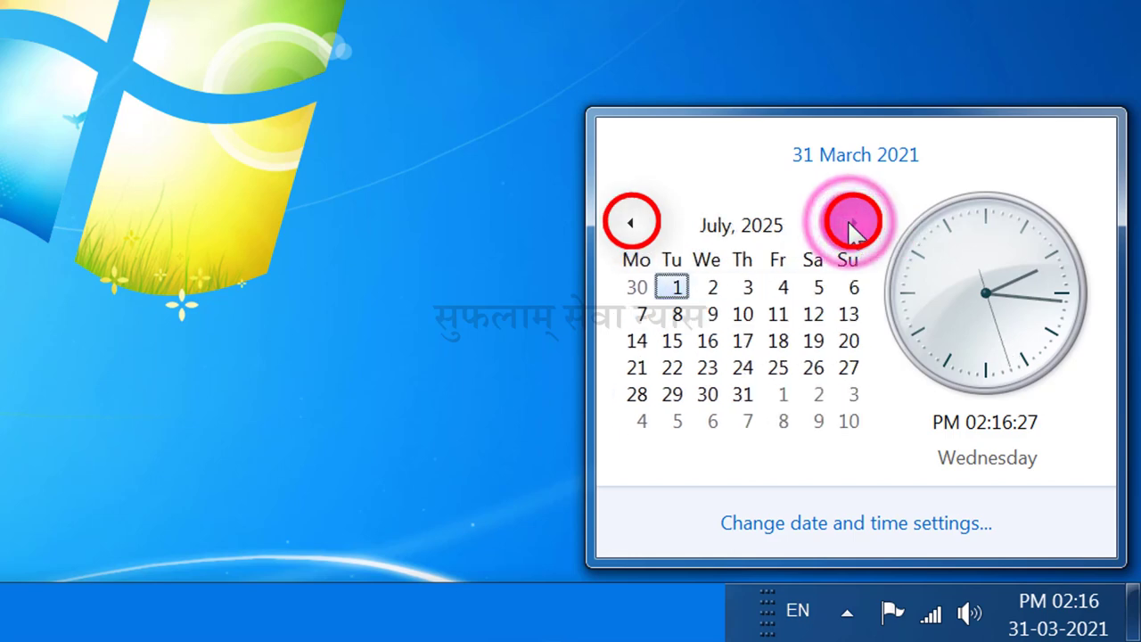
click(634, 230)
click(634, 230)
click(634, 229)
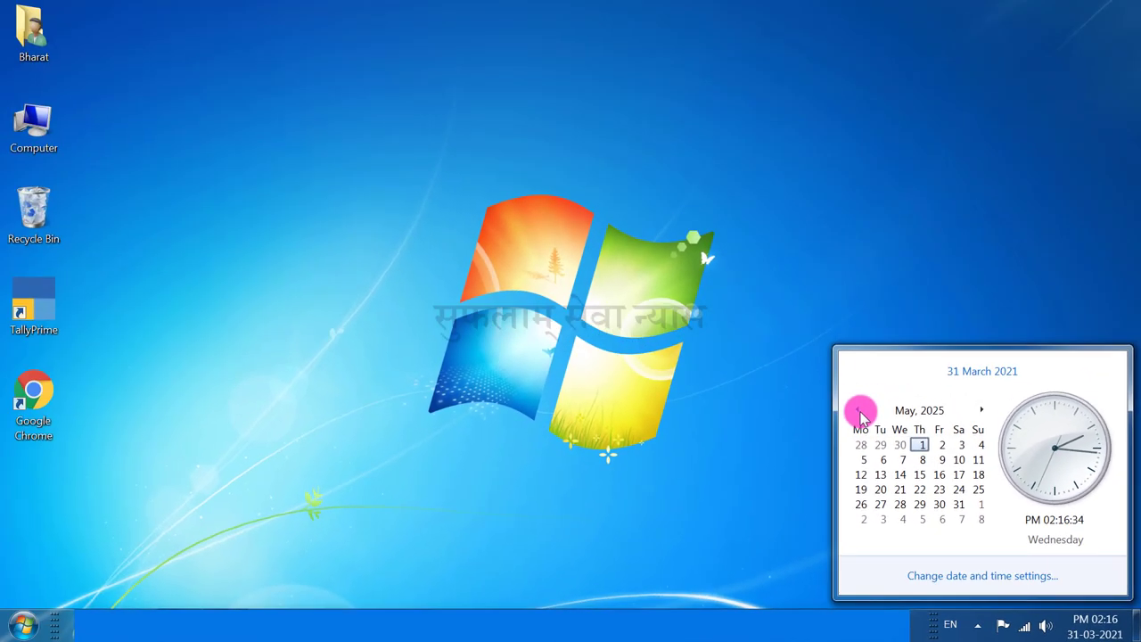
click(751, 410)
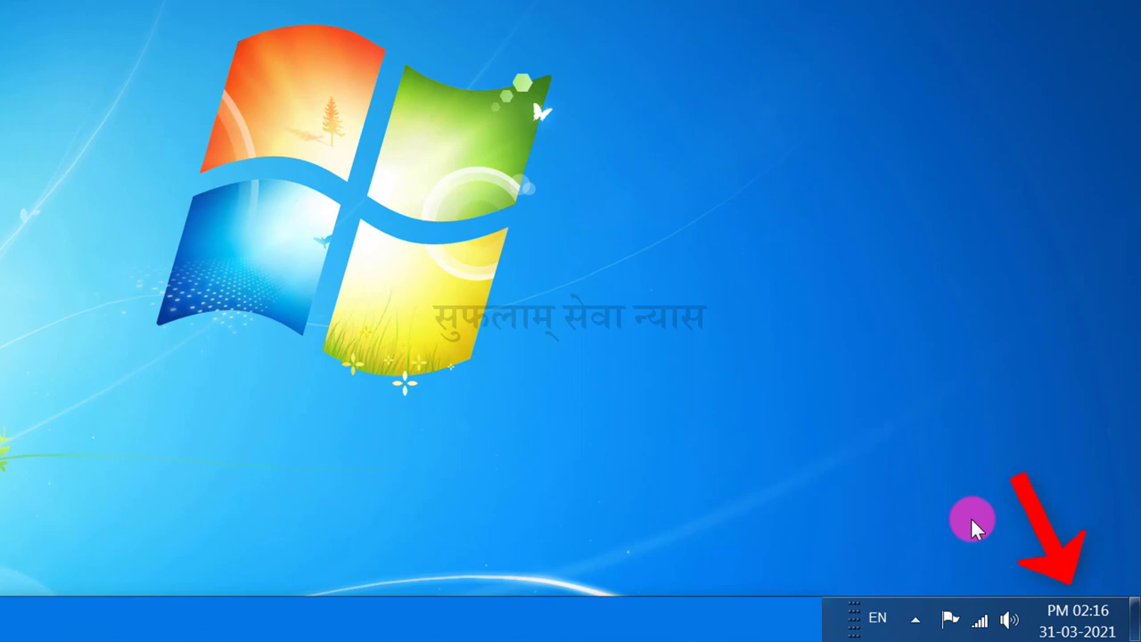
Step: Open the date and time settings from the system clock and choose 25 August 2025 as the new date
click(1070, 615)
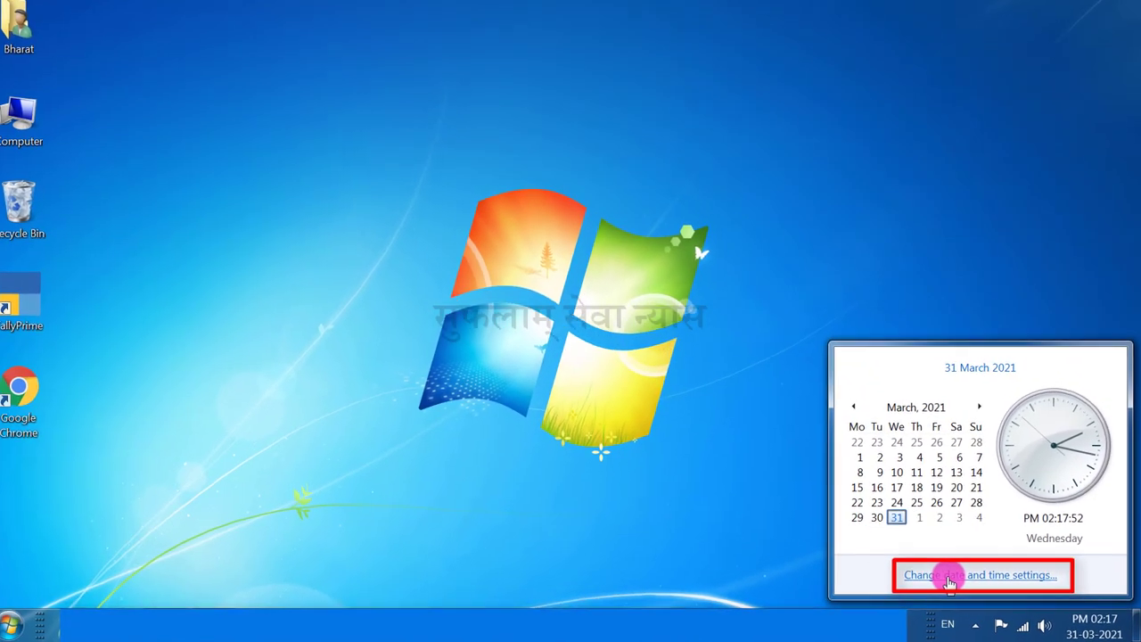
click(853, 560)
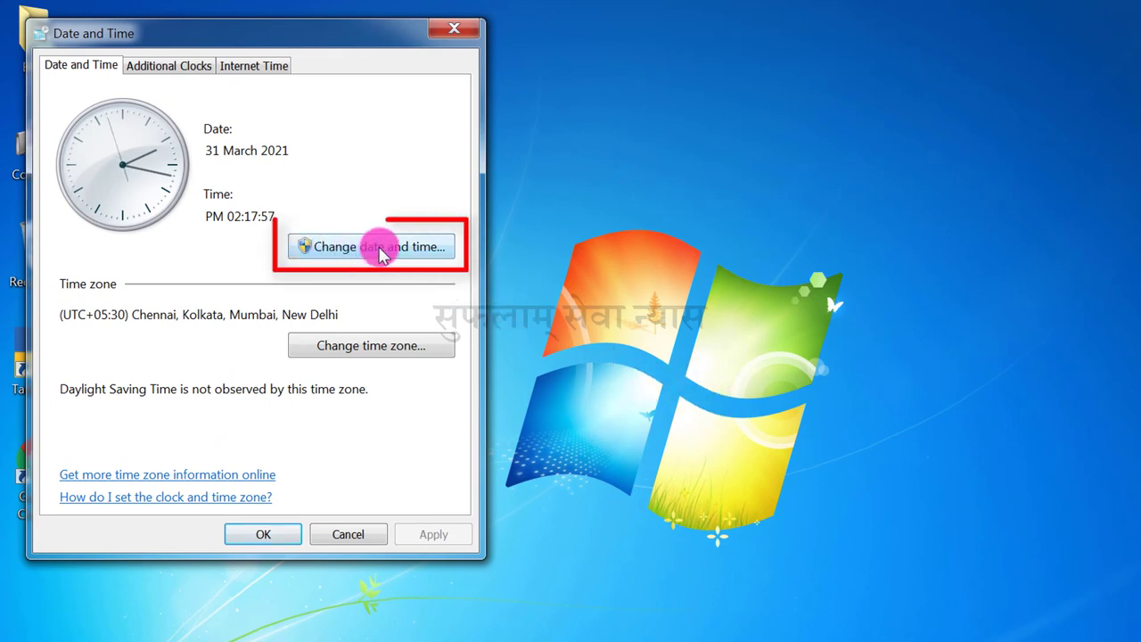
click(346, 248)
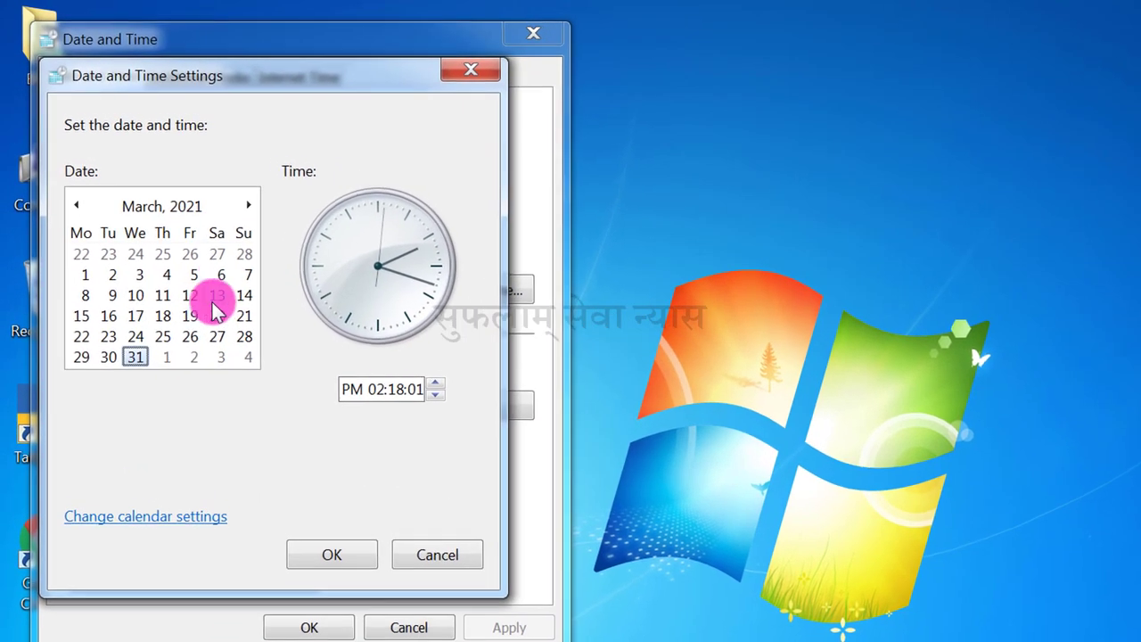
click(171, 208)
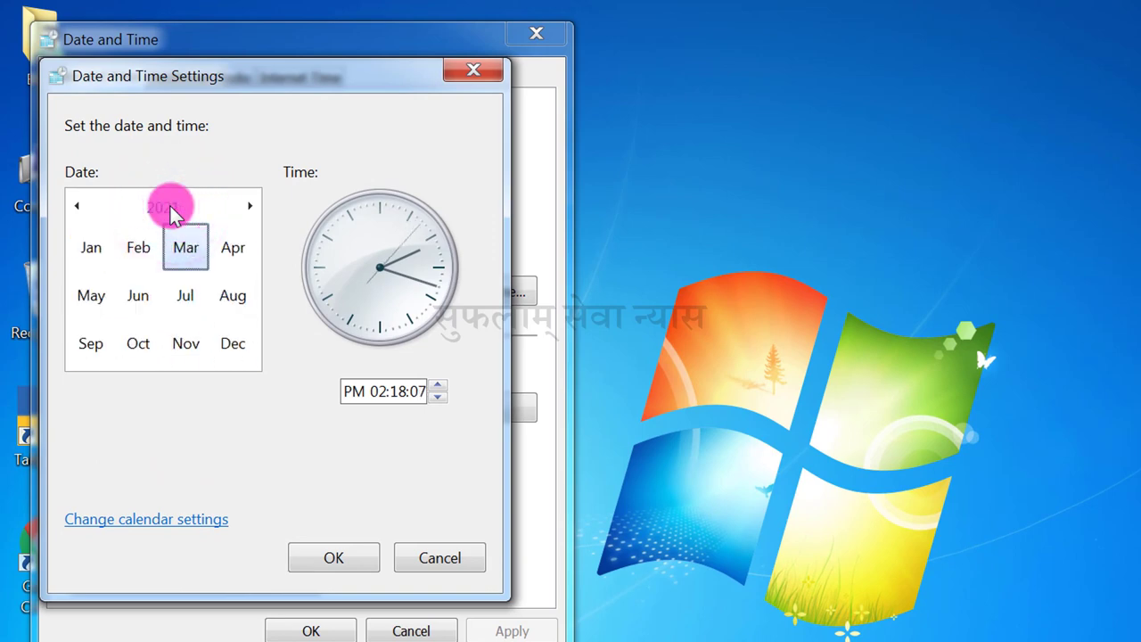
click(245, 206)
click(245, 206)
click(245, 206)
click(245, 206)
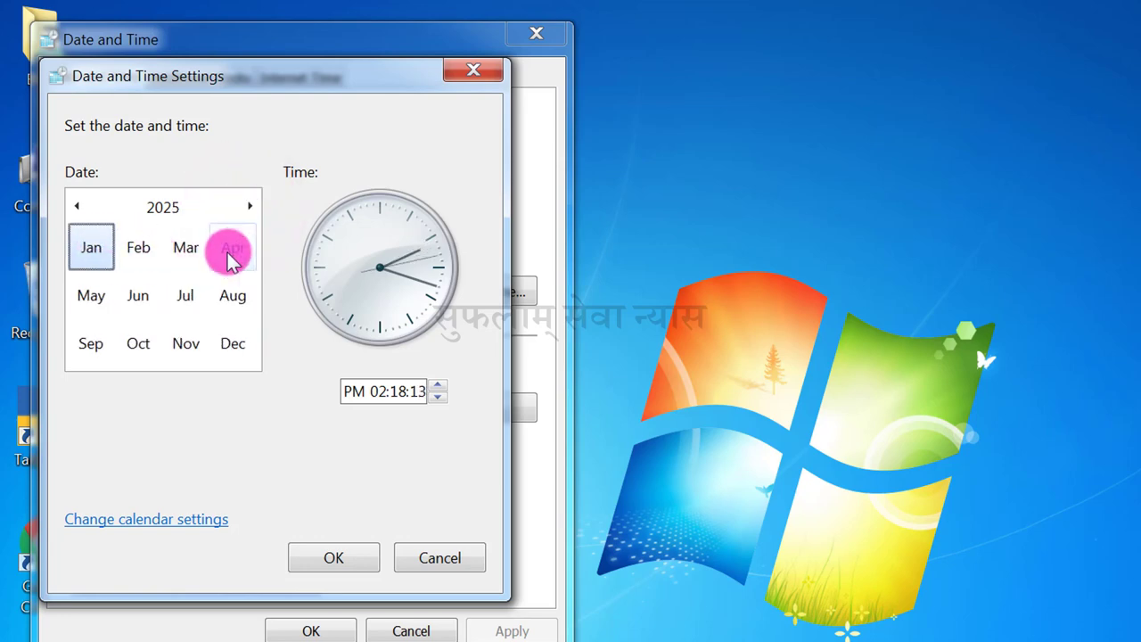
click(230, 295)
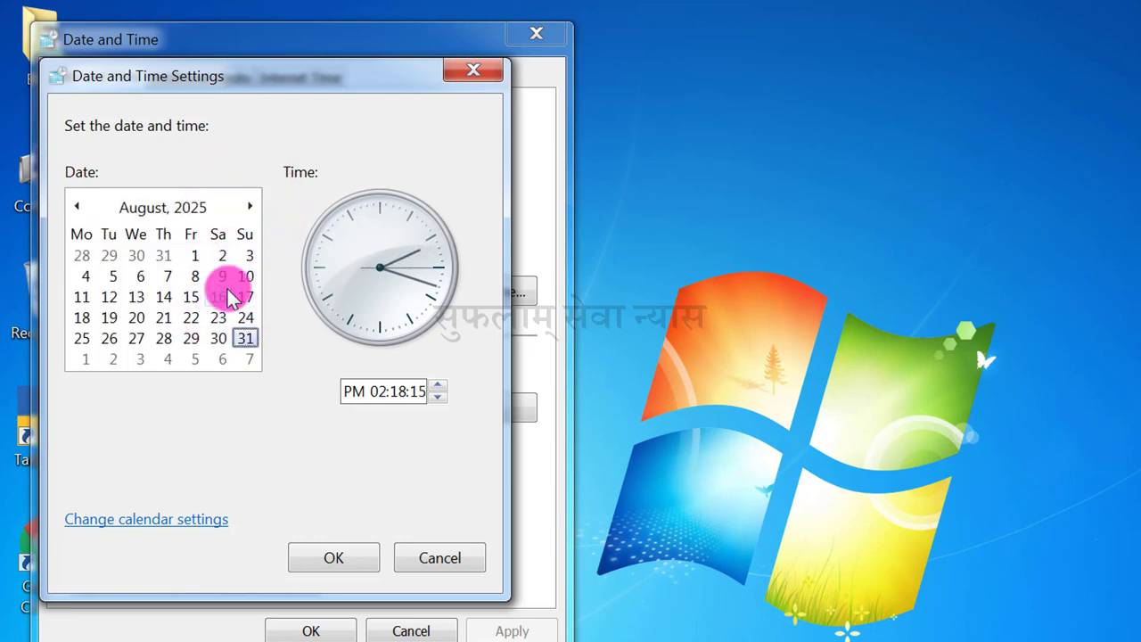
click(90, 338)
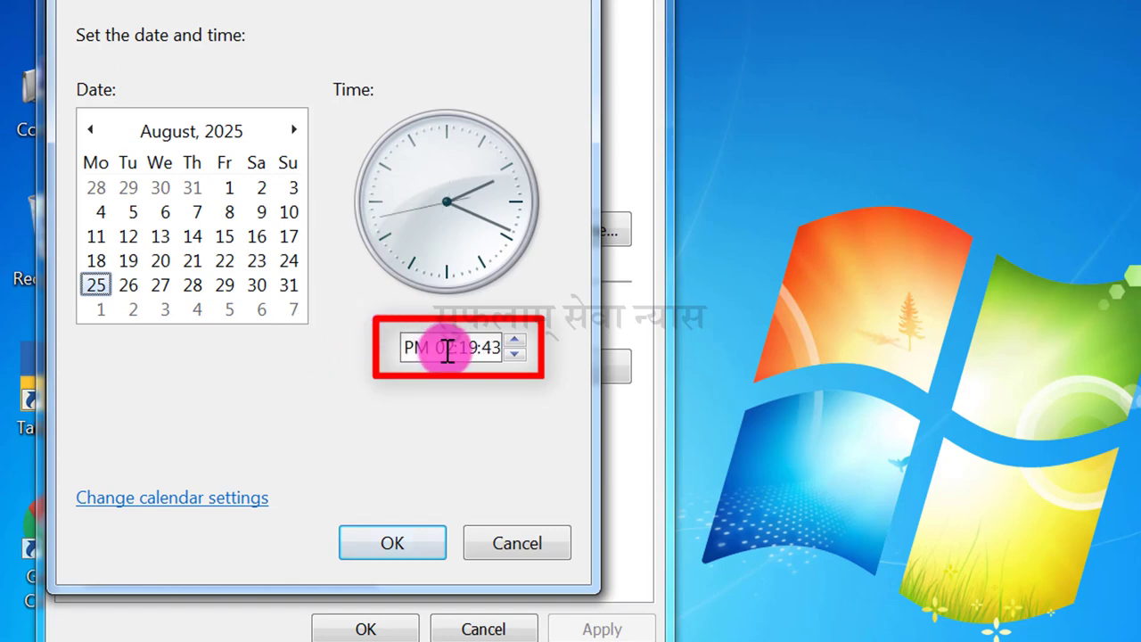
Step: Set the hour of the system time to 11
click(445, 346)
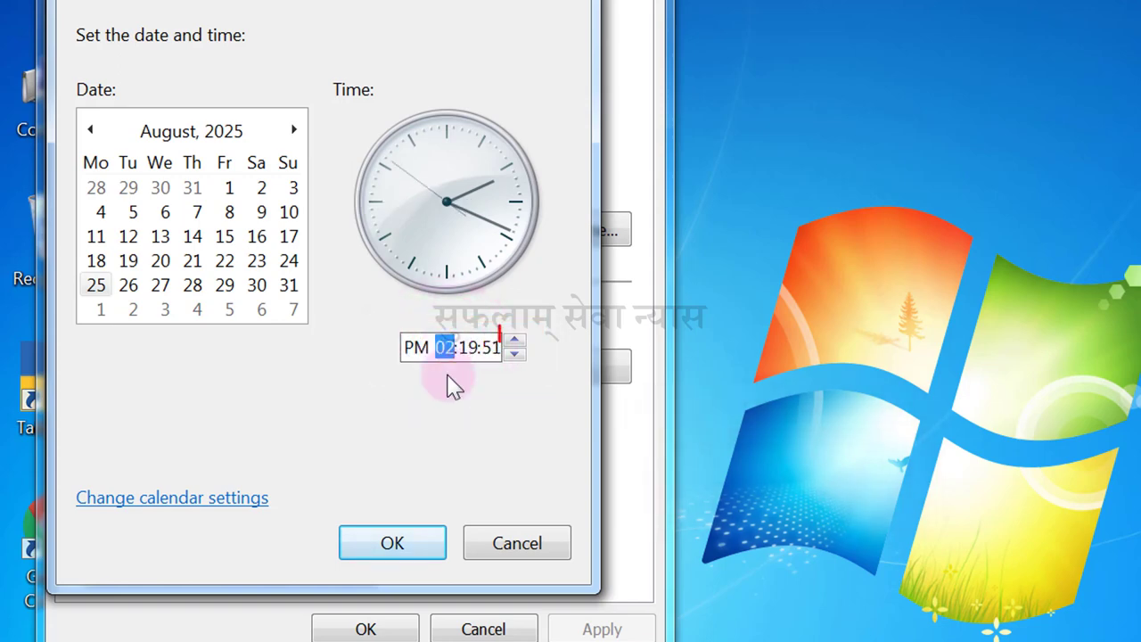
click(515, 341)
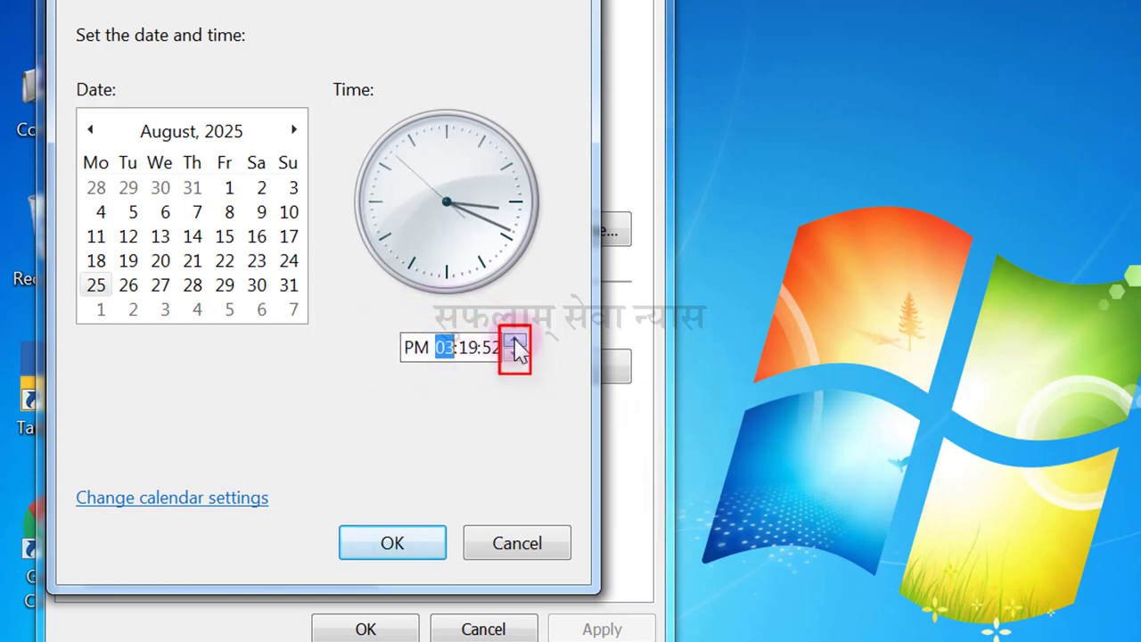
click(515, 341)
click(514, 340)
click(516, 357)
click(516, 357)
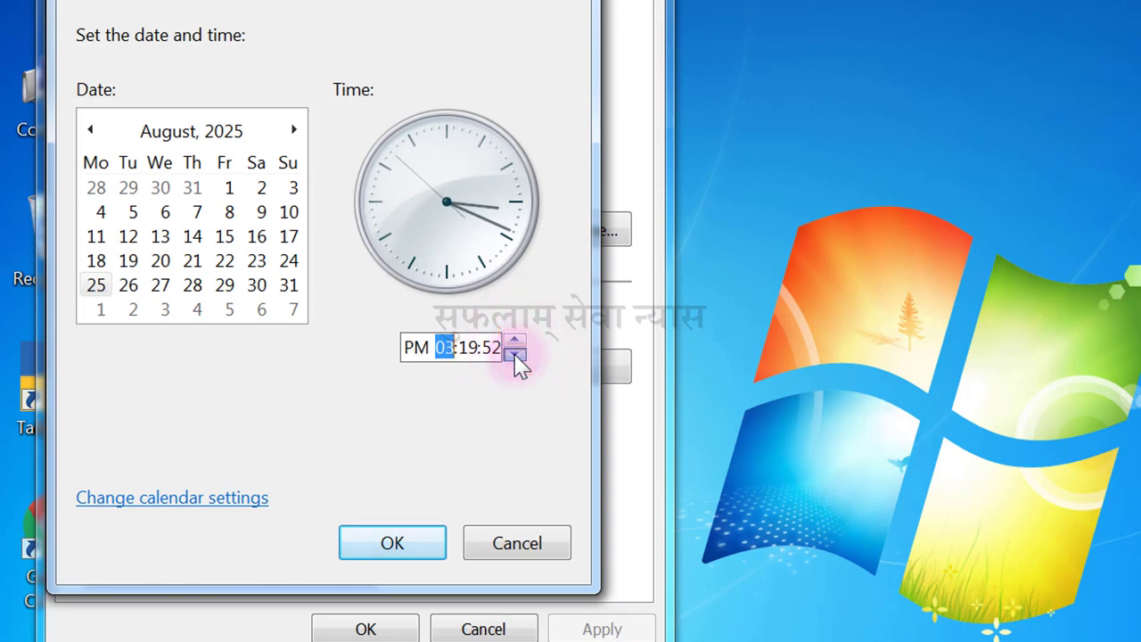
click(515, 355)
click(515, 356)
click(516, 356)
click(515, 356)
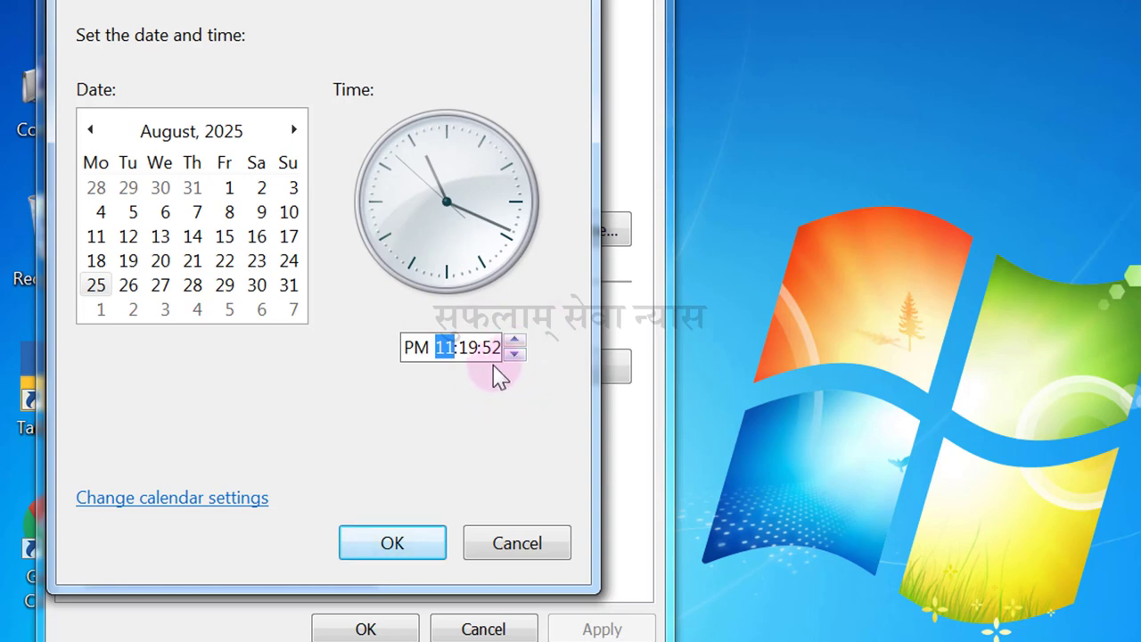
Step: Set the minutes of the system time to 13 and the seconds to 00
click(471, 347)
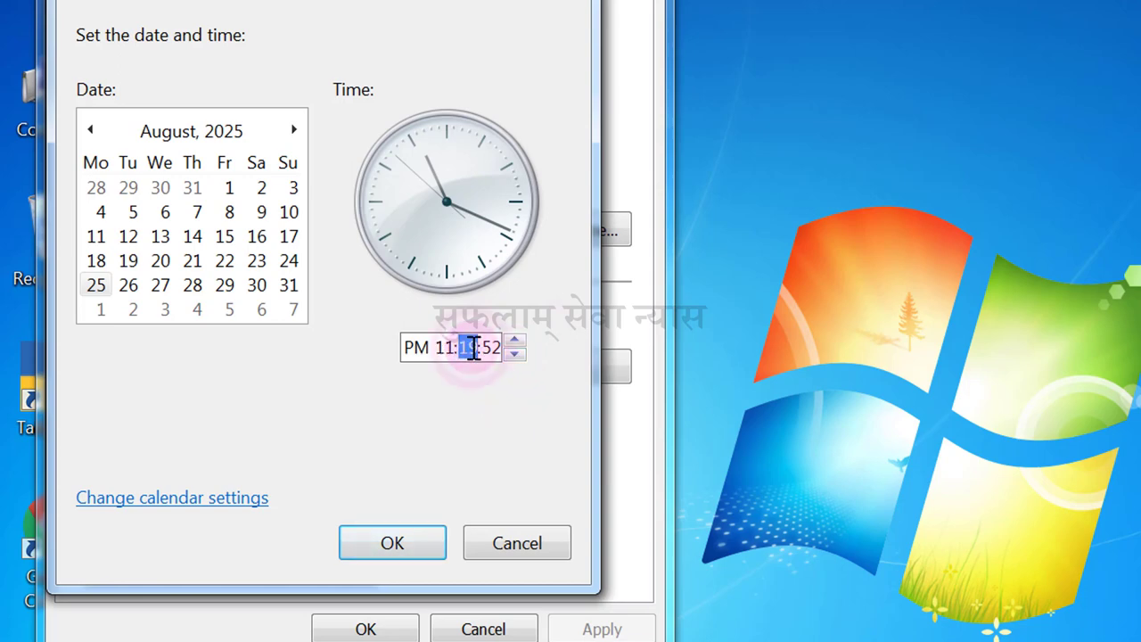
text(13)
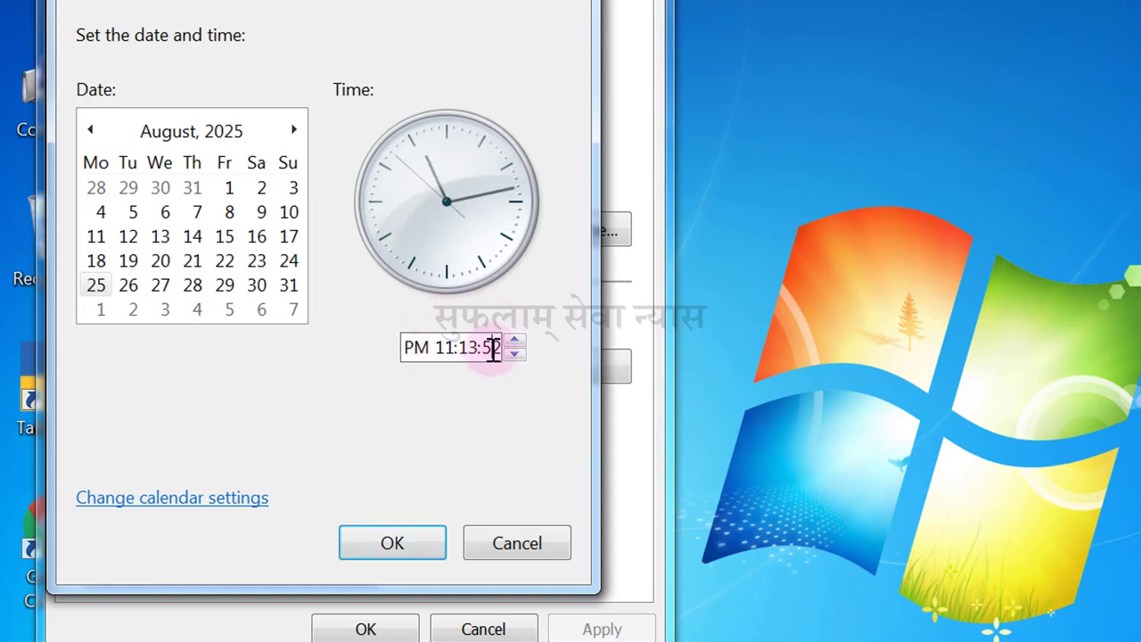
click(493, 348)
text(00)
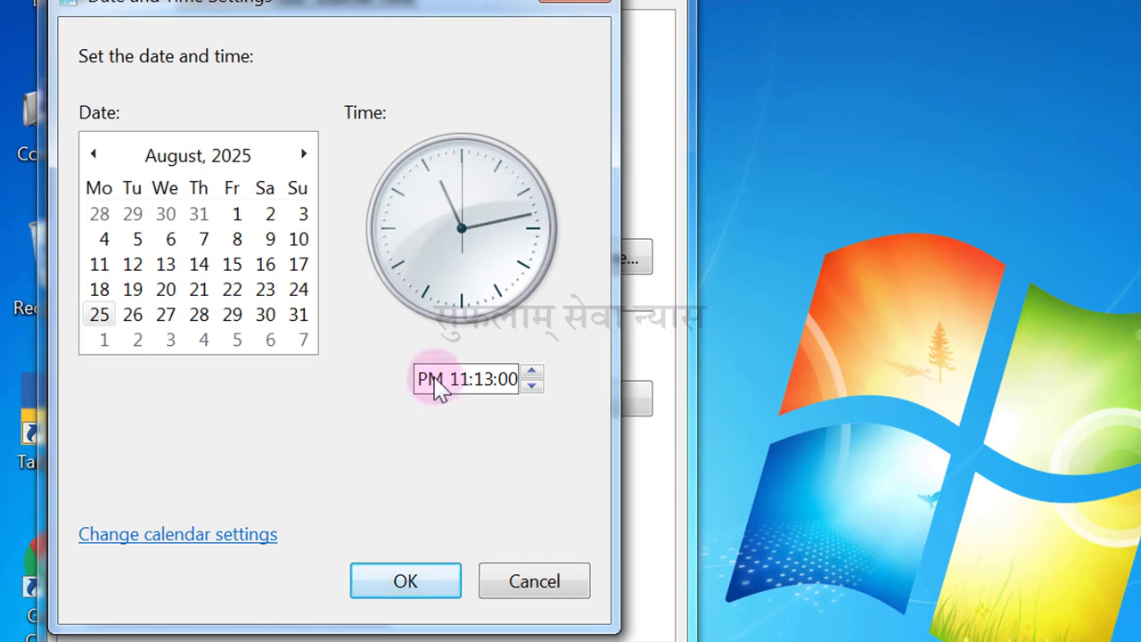
Step: Switch the system time from PM to AM and confirm the new date and time
click(433, 382)
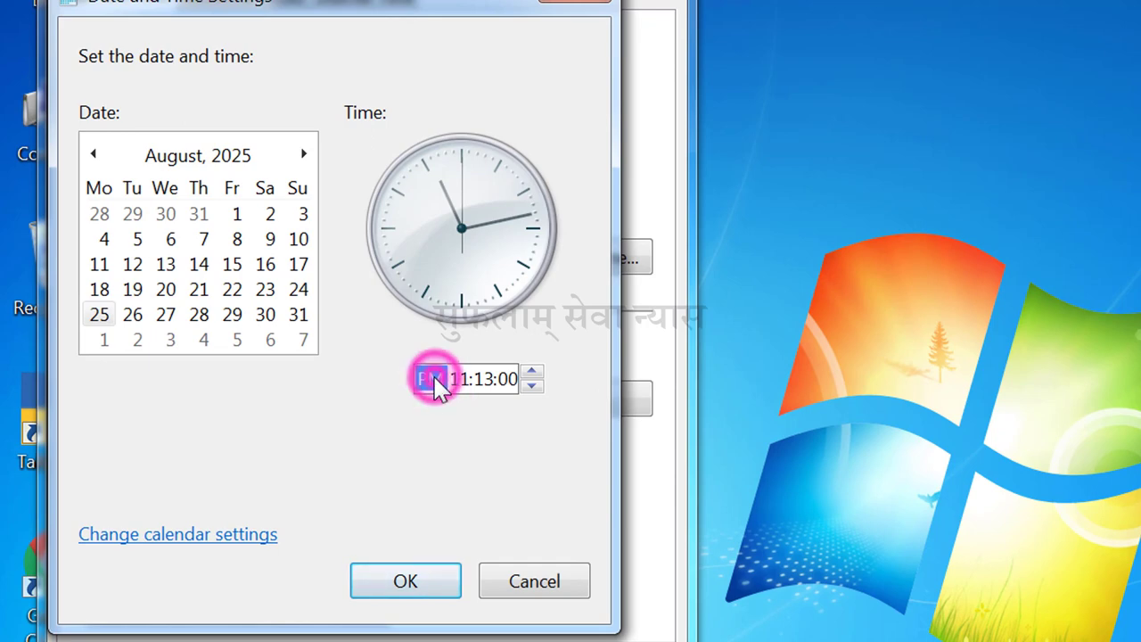
click(530, 381)
click(530, 367)
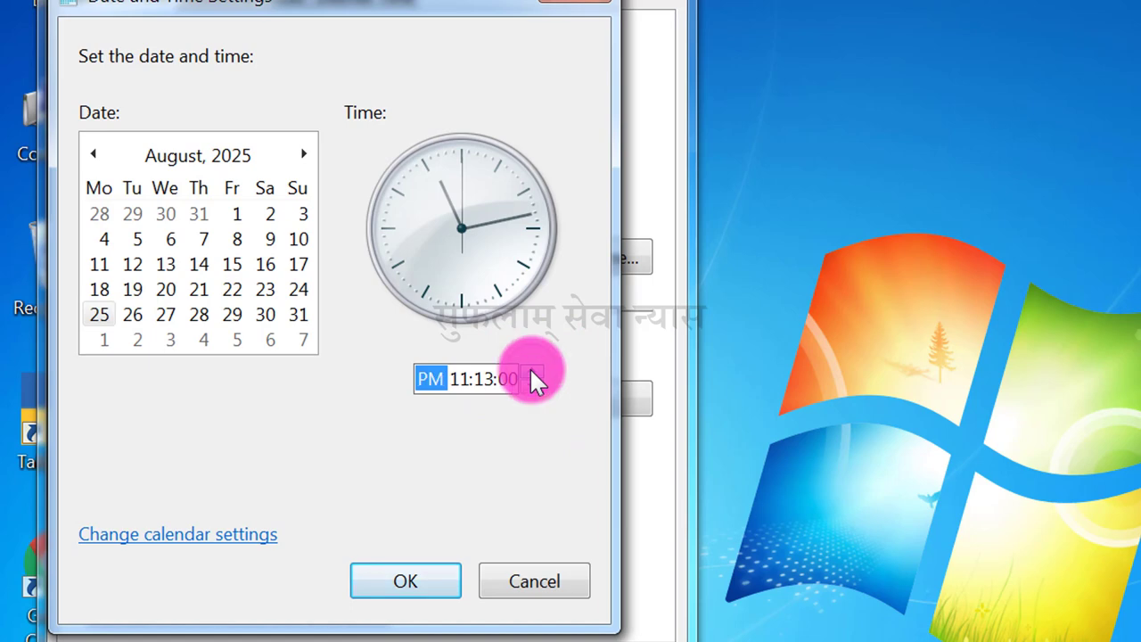
click(529, 384)
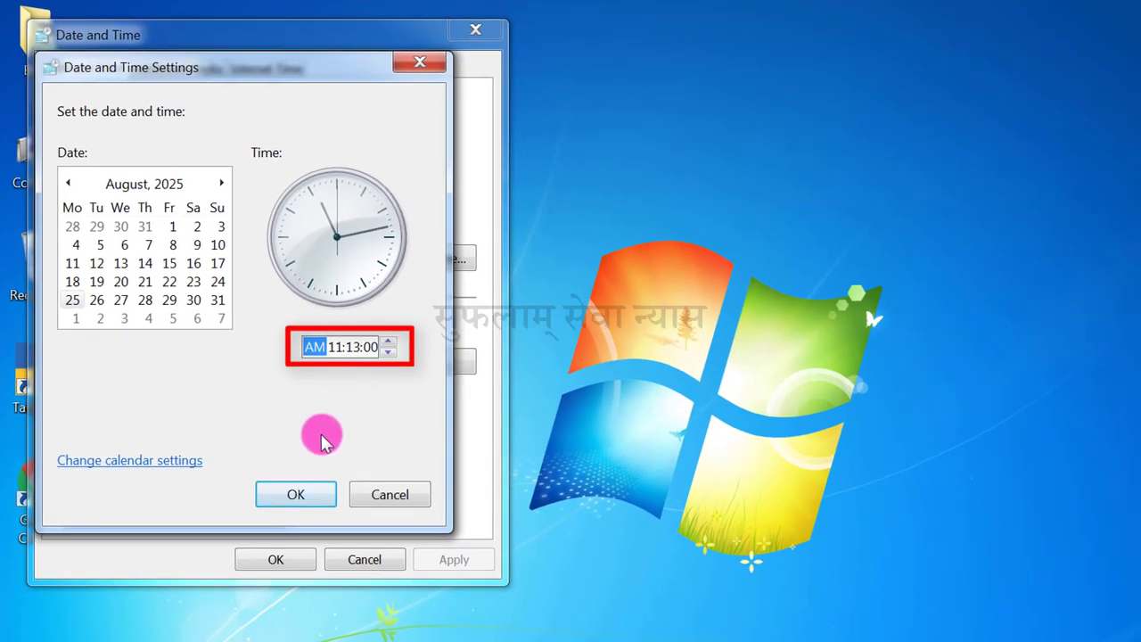
click(295, 493)
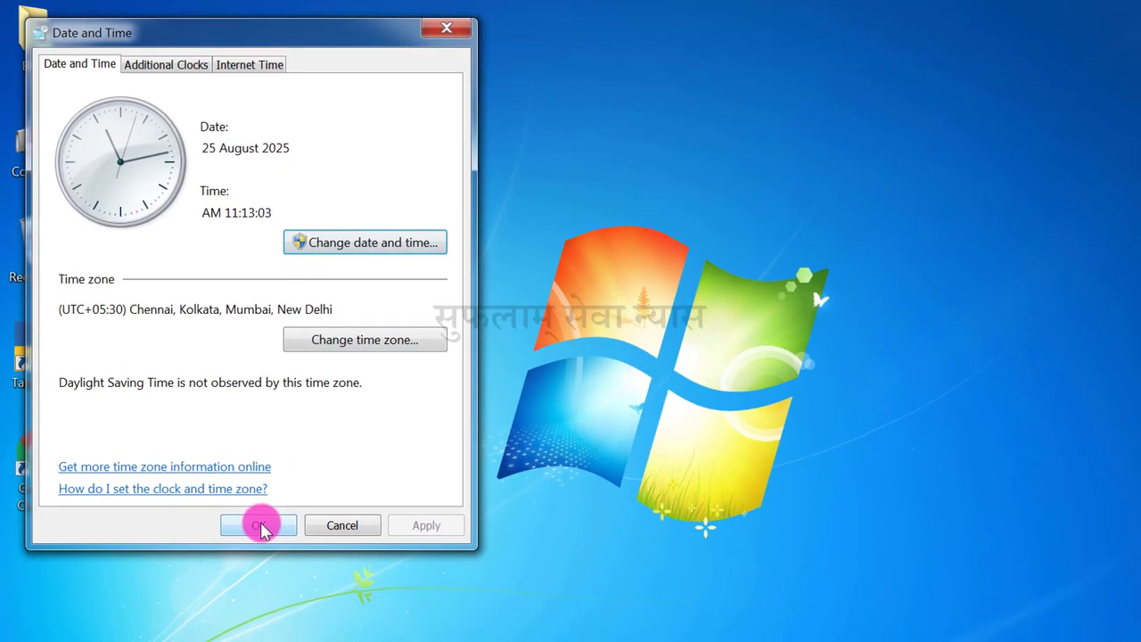
click(260, 526)
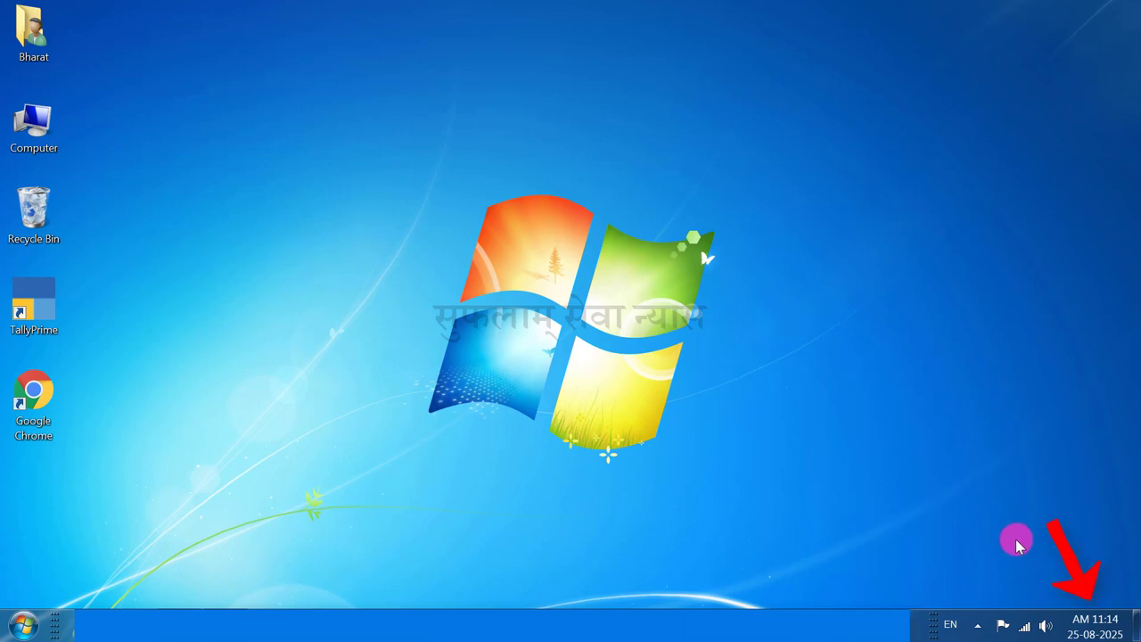
Step: Synchronize the system clock with the Internet time server time.windows.com and confirm the settings
click(1080, 626)
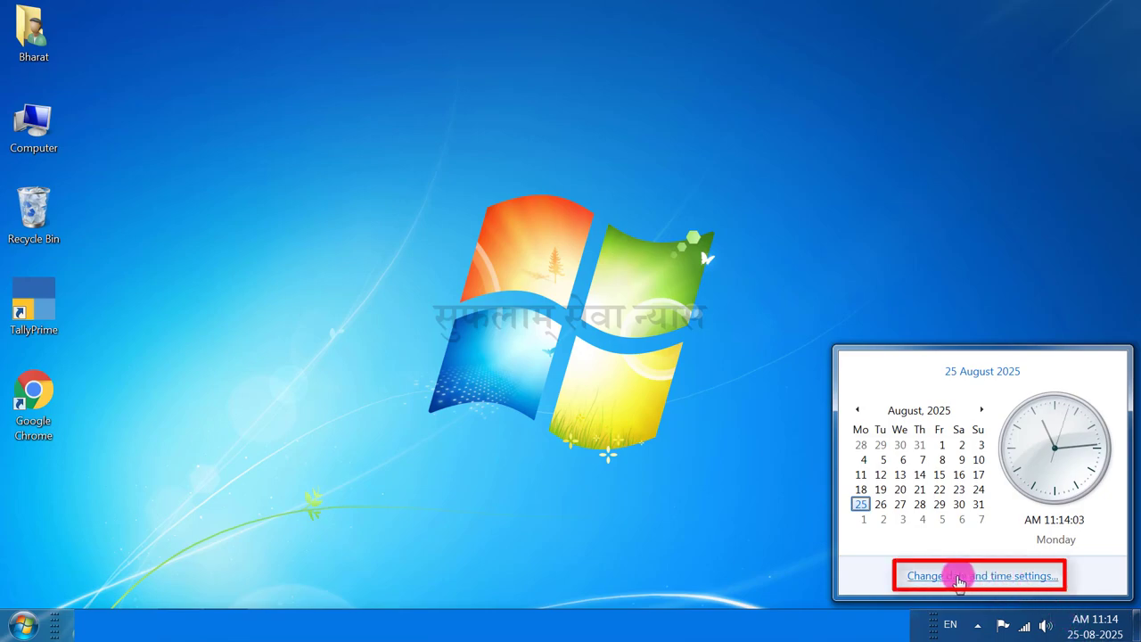
click(959, 576)
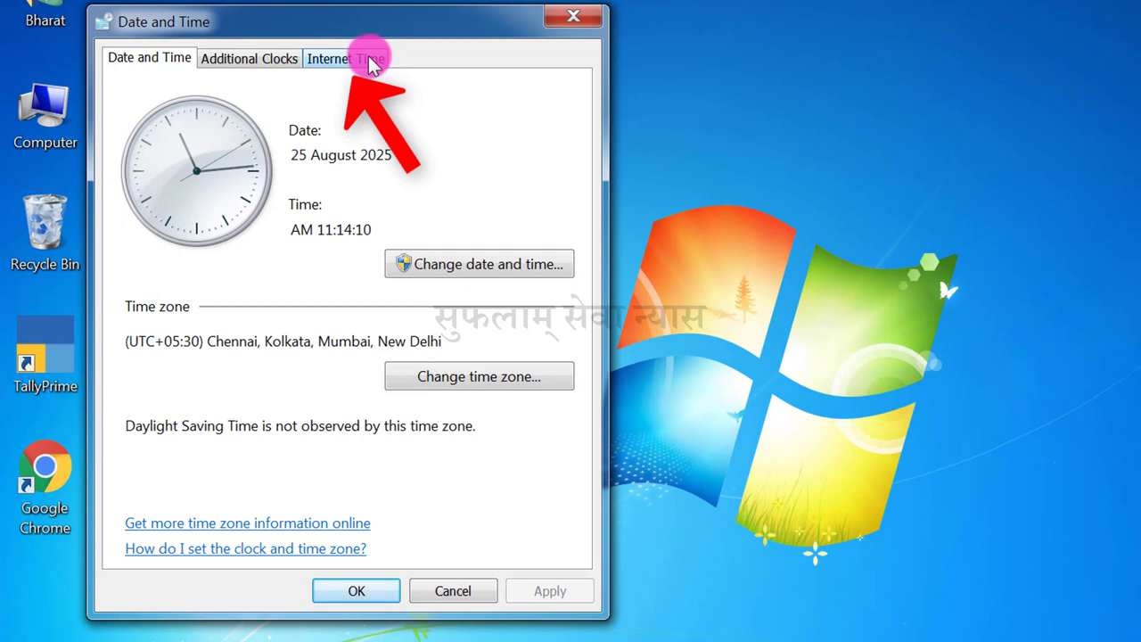
click(375, 69)
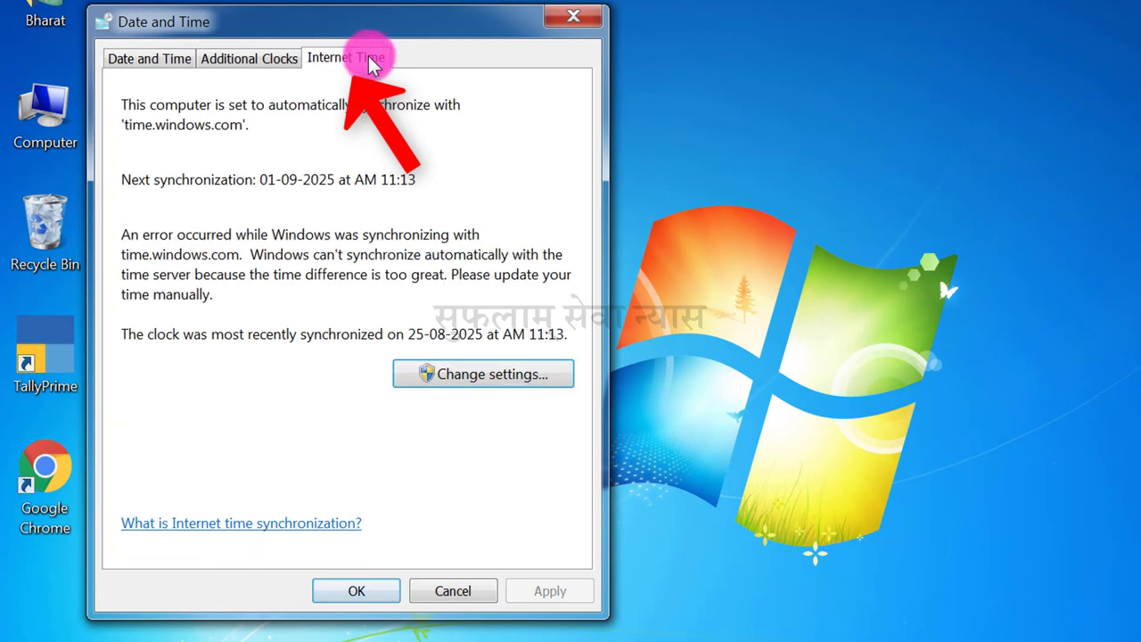
click(478, 376)
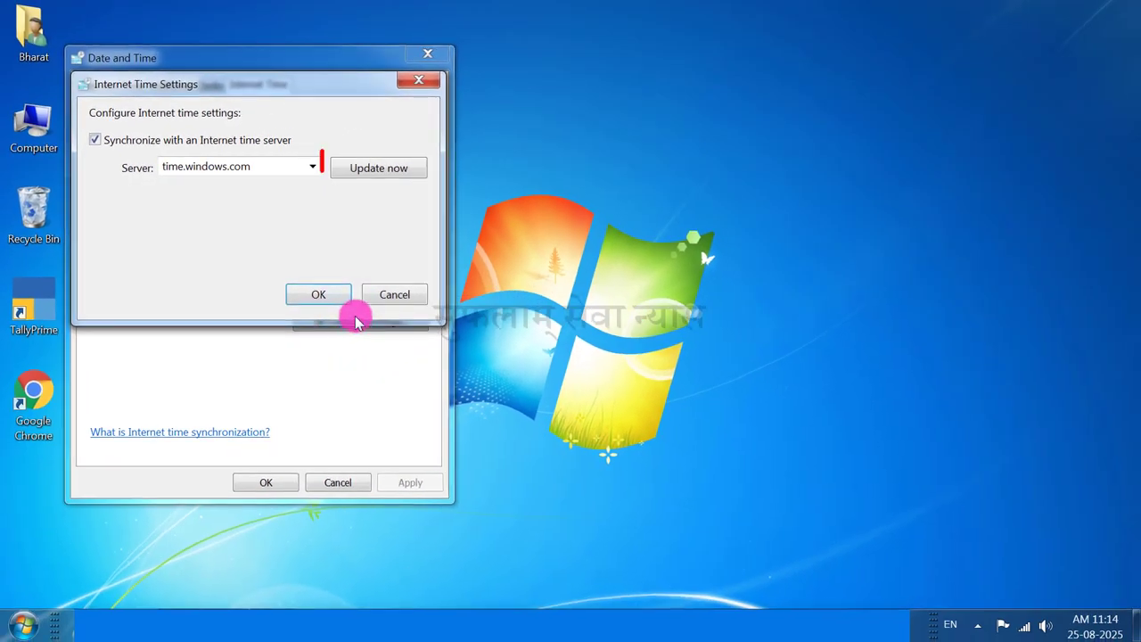
click(392, 169)
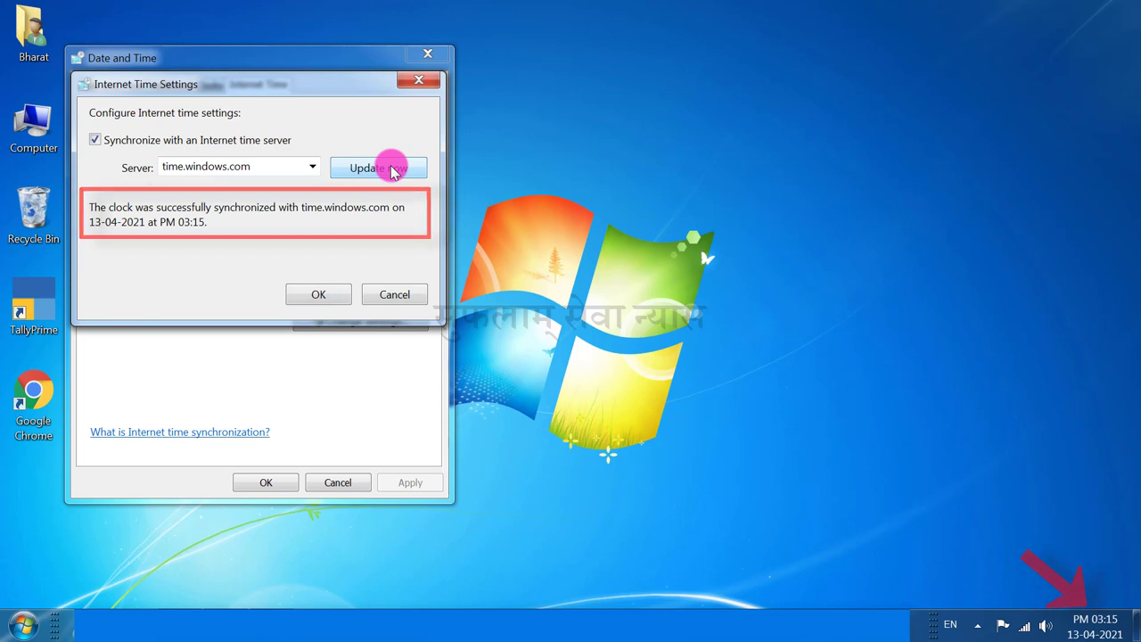
click(320, 297)
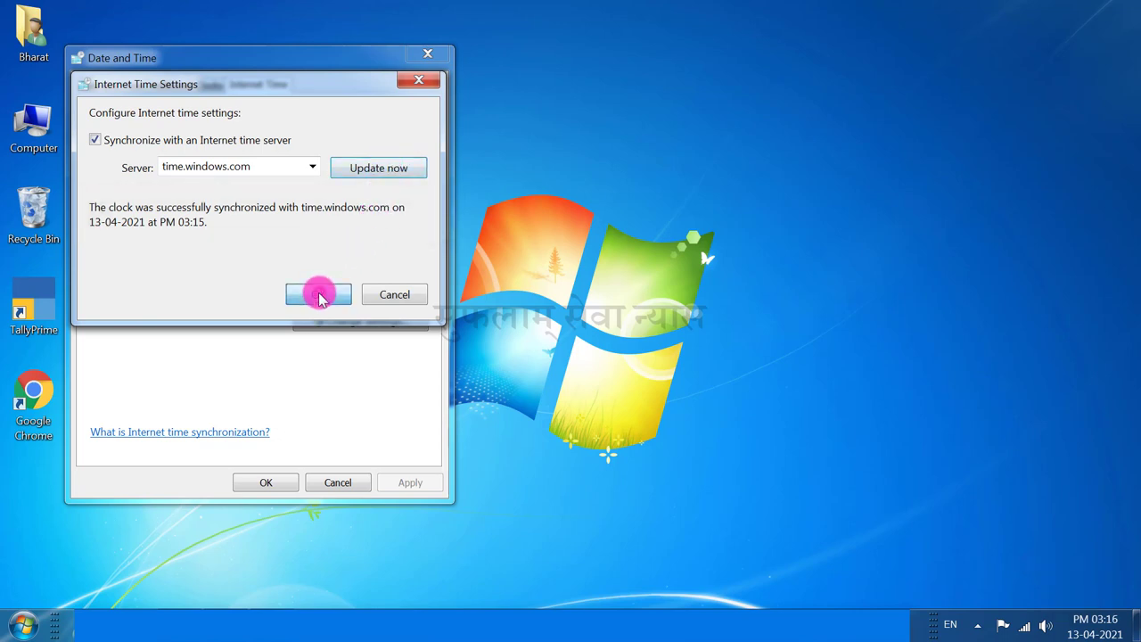
click(250, 485)
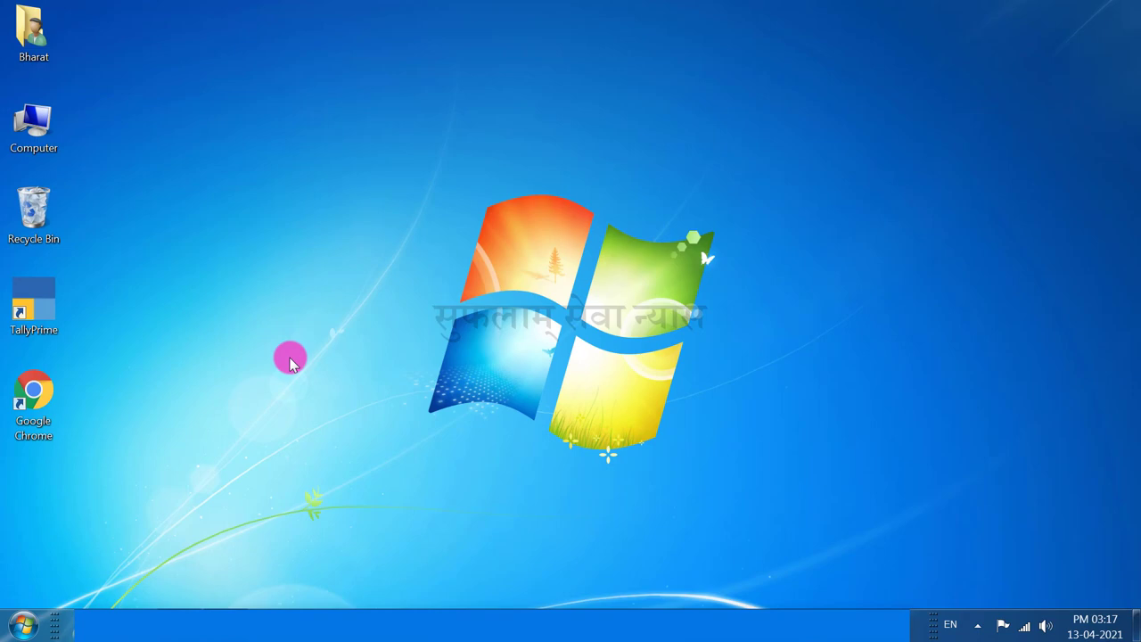
Step: Open the desktop gadget gallery and move its window toward the left side of the desktop
right_click(289, 359)
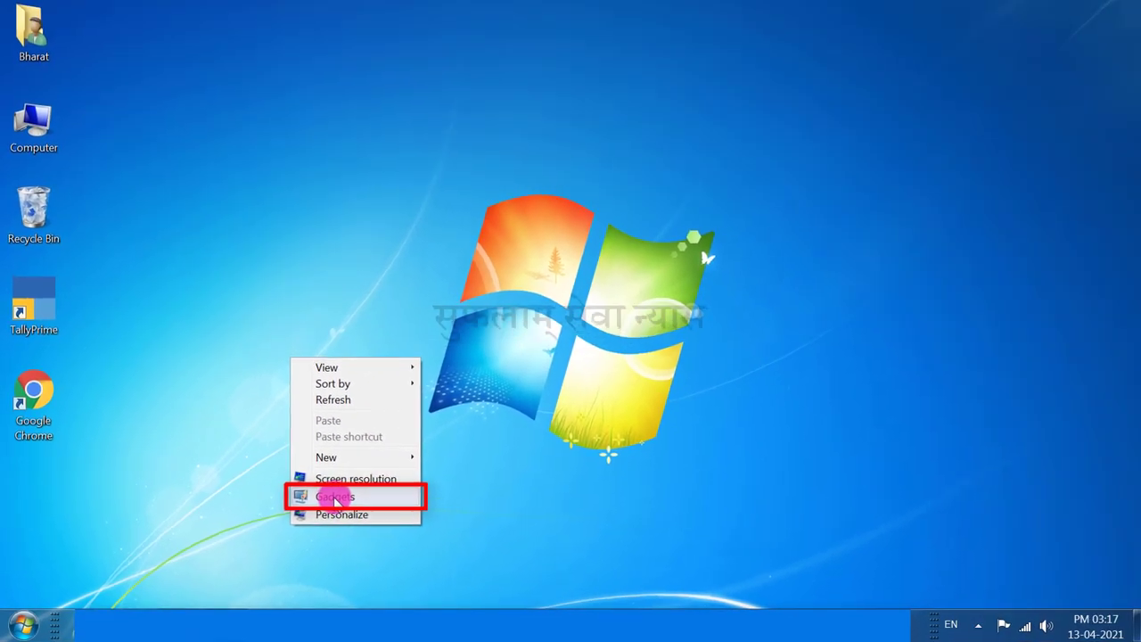
click(446, 457)
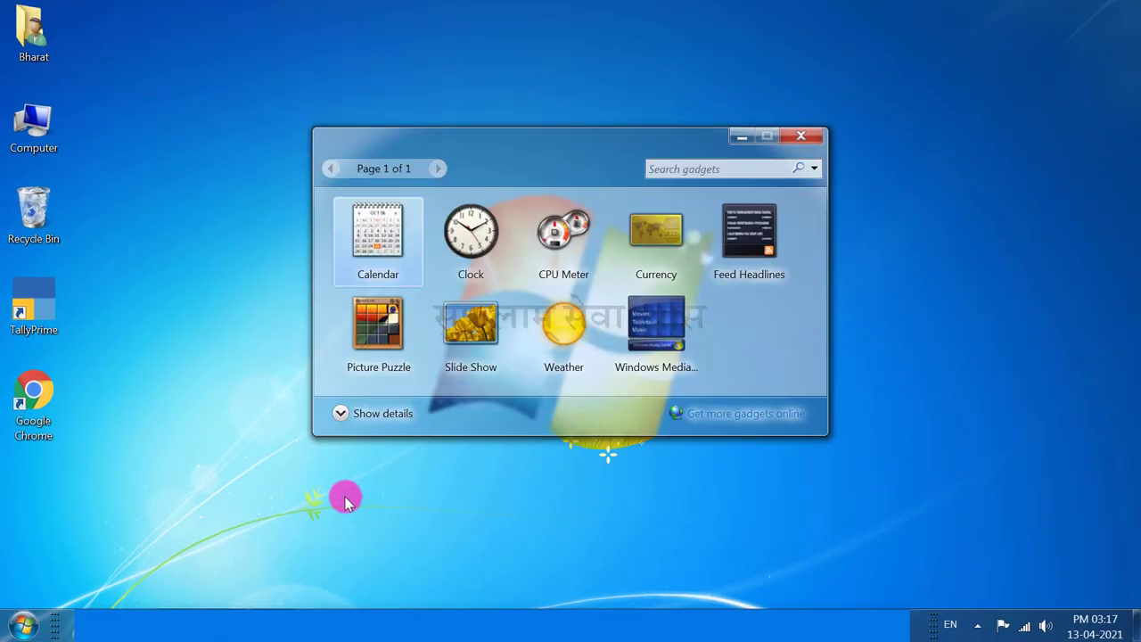
drag(547, 165, 430, 186)
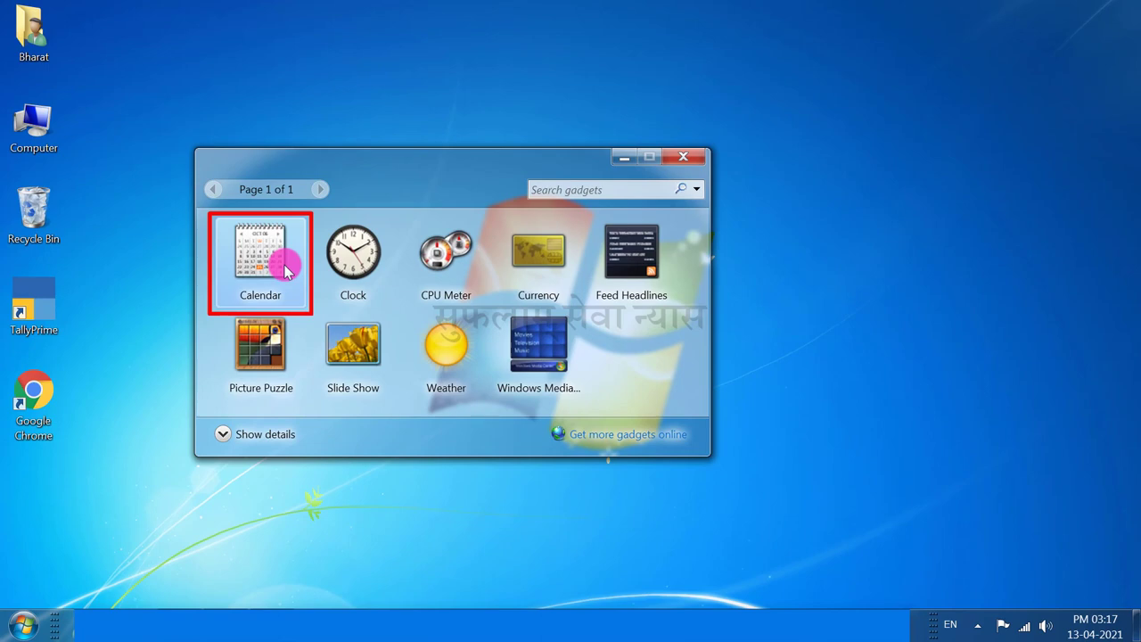
Step: Add the Calendar gadget to the right side of the desktop and try its larger size before returning to the smaller one
mouse_move(285, 270)
mouse_down()
mouse_move(377, 193)
mouse_move(535, 152)
mouse_move(757, 146)
mouse_move(904, 168)
mouse_move(930, 195)
mouse_up()
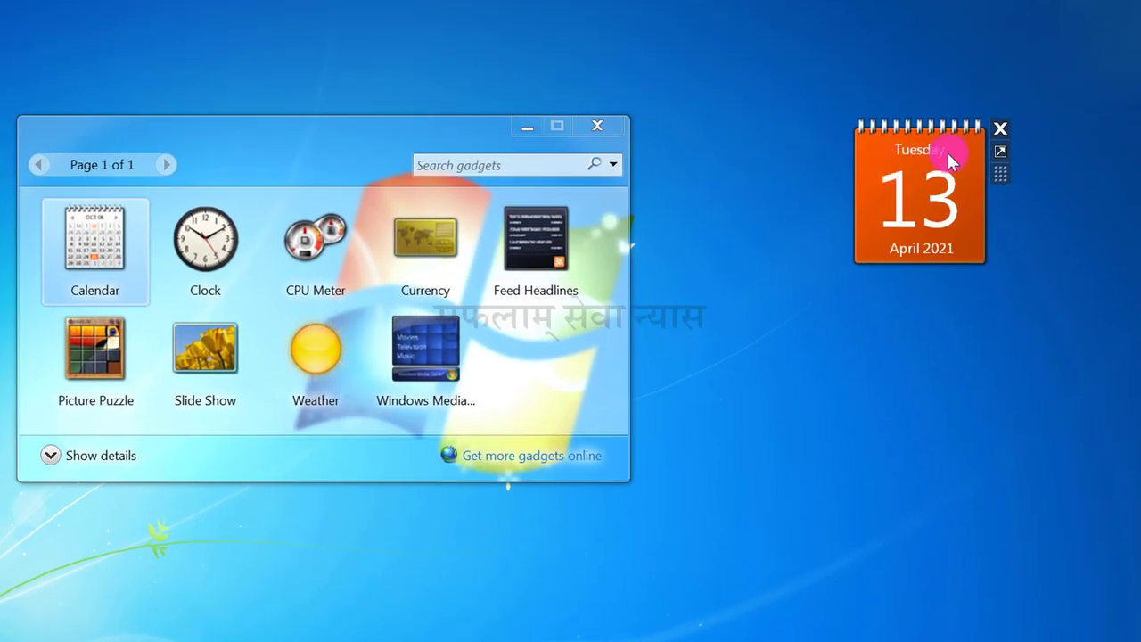
click(999, 151)
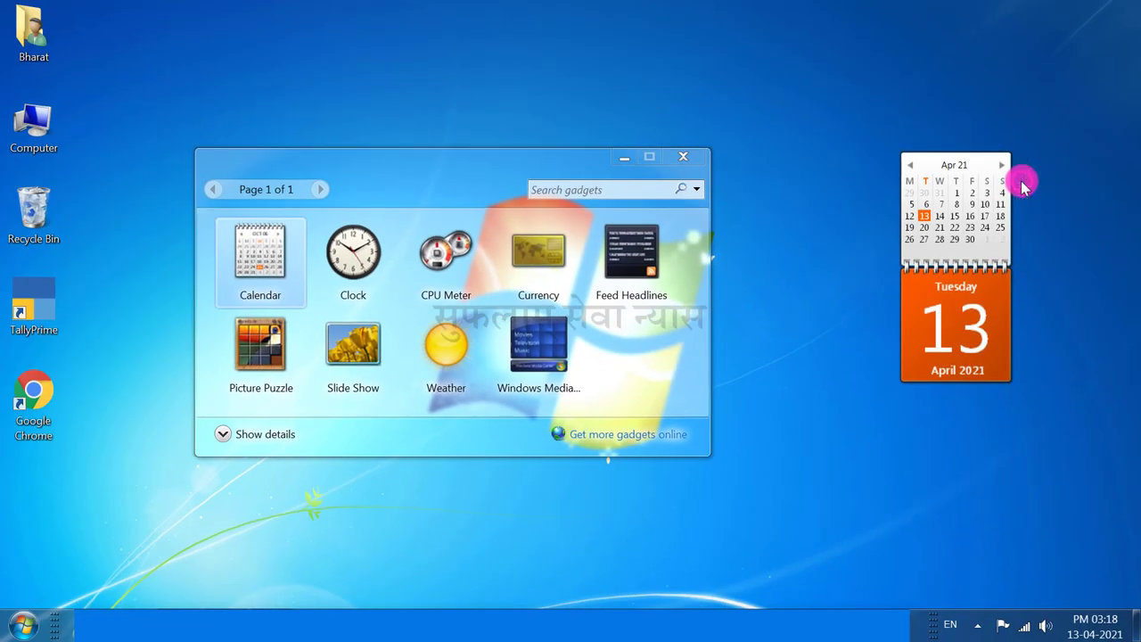
click(1022, 185)
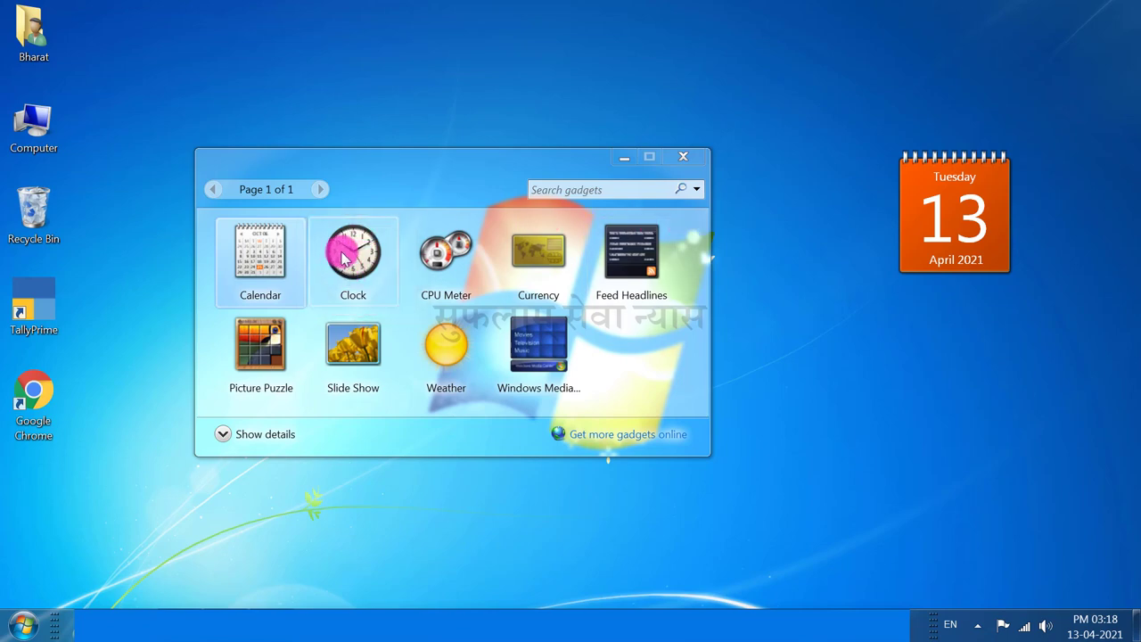
Step: Add the Clock gadget to the desktop below the Calendar gadget and apply the red clock face, design 6 of 8
drag(342, 259, 938, 385)
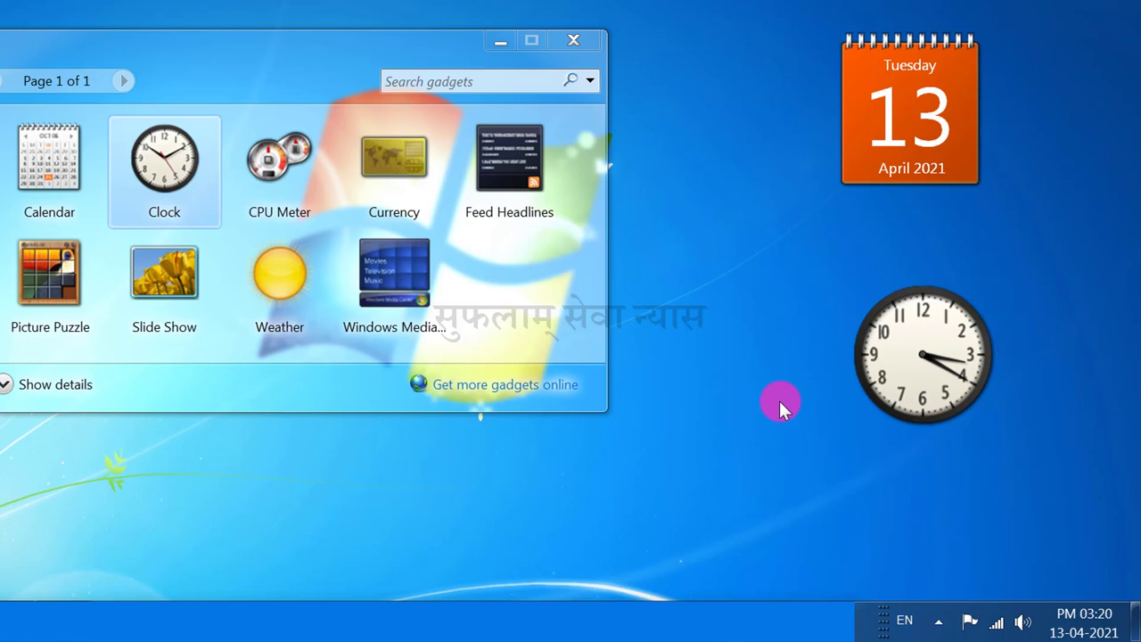
mouse_move(904, 364)
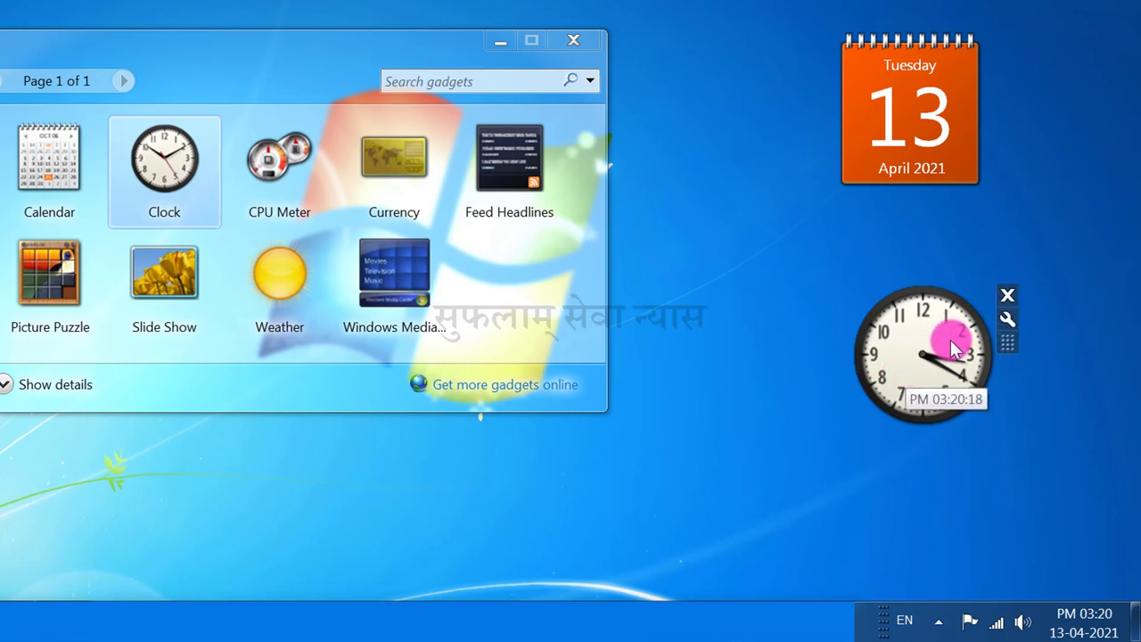
click(1005, 320)
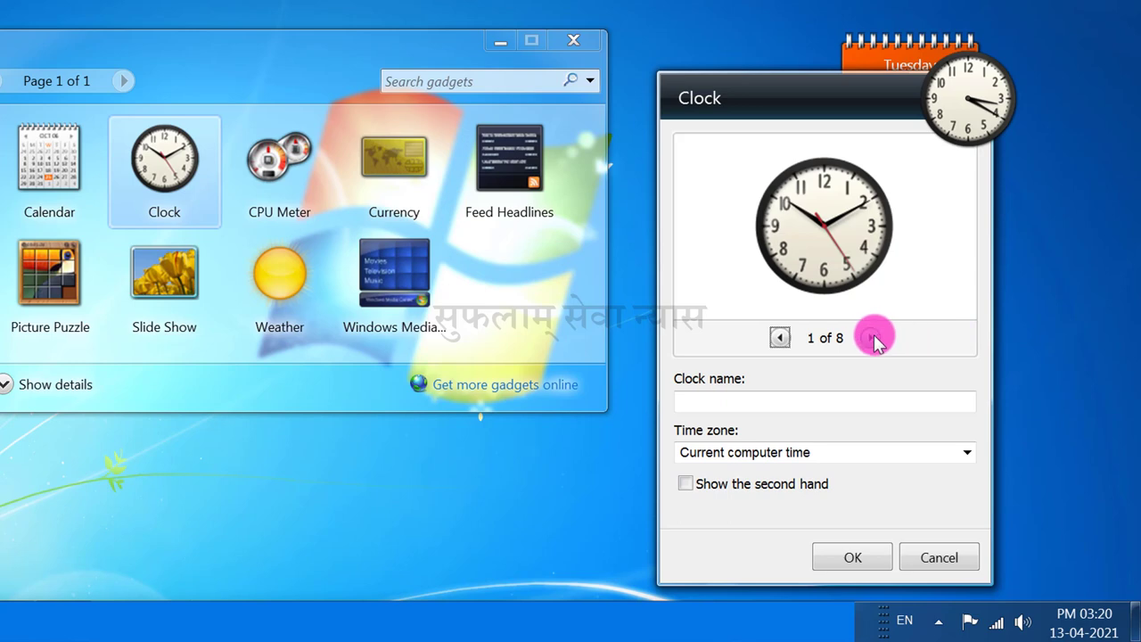
click(873, 338)
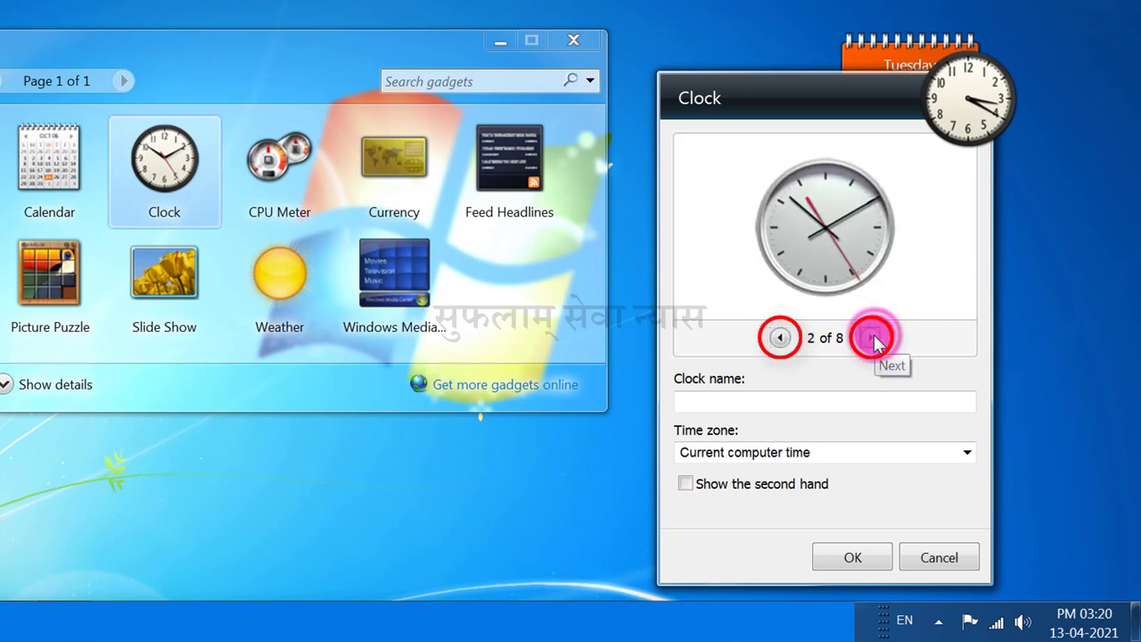
click(874, 338)
click(874, 338)
click(874, 338)
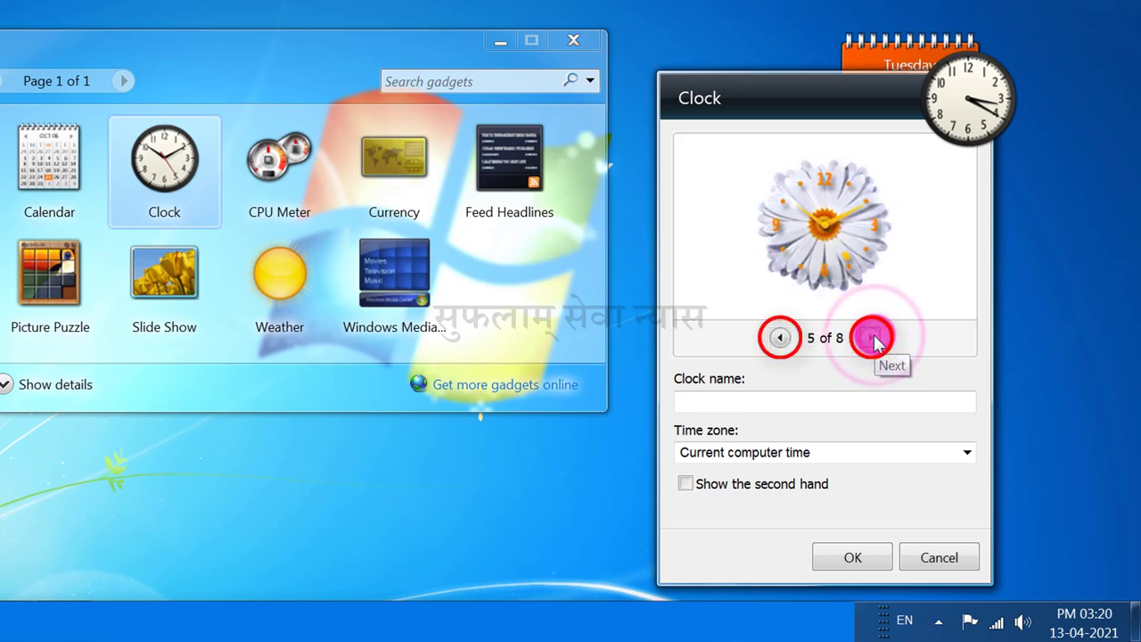
click(874, 338)
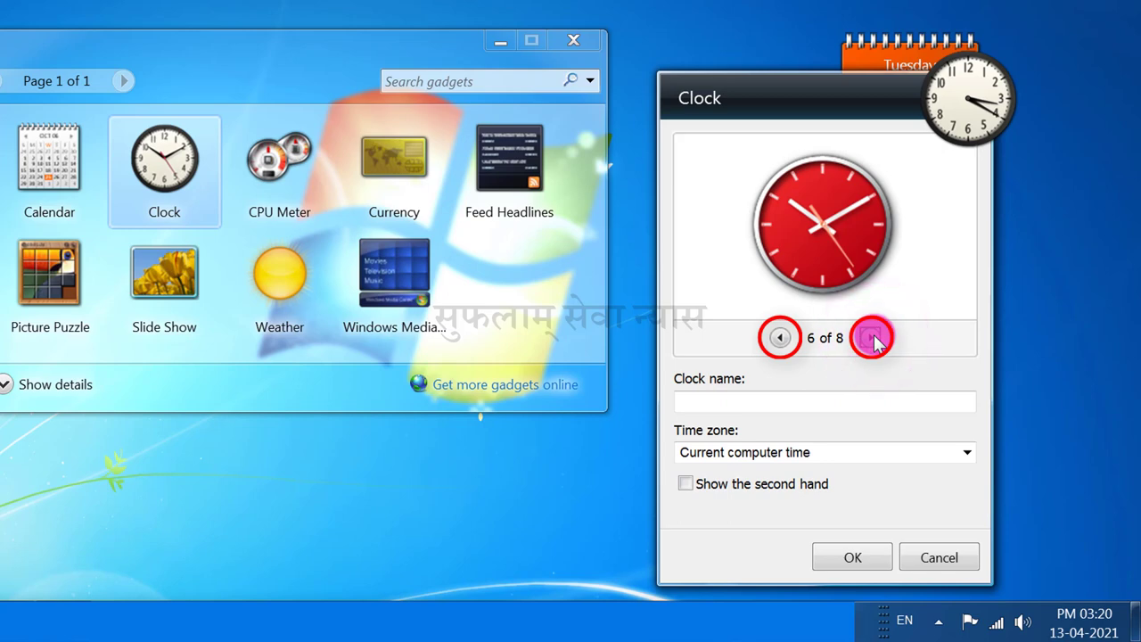
click(873, 338)
click(779, 338)
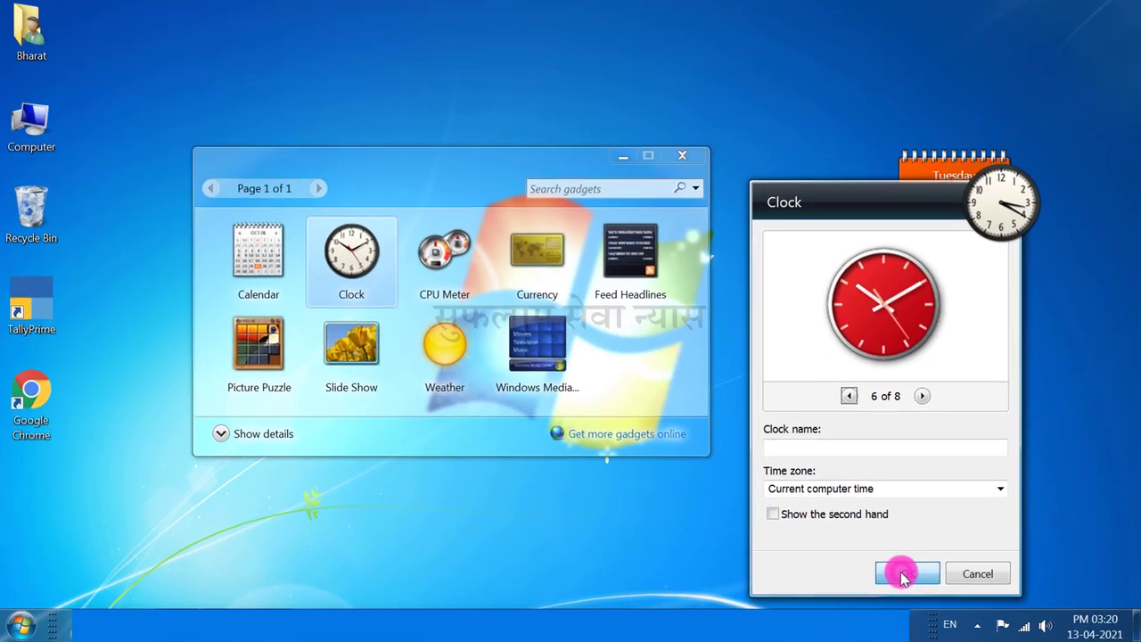
click(844, 556)
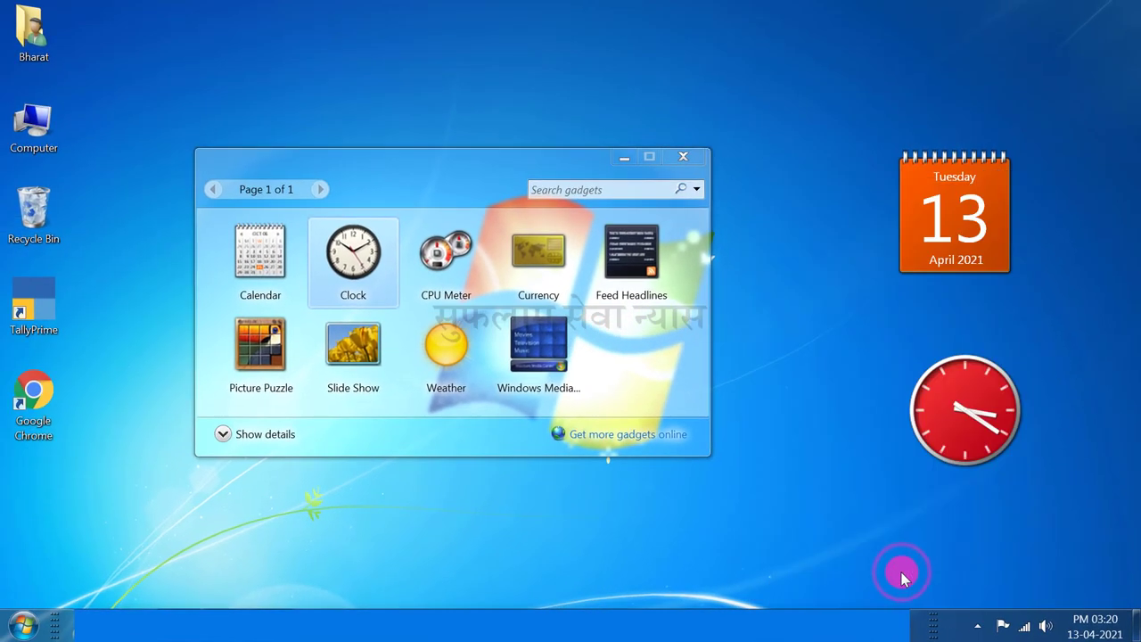
Step: Close the desktop gadget gallery and bring up the controls beside the Clock gadget
click(686, 157)
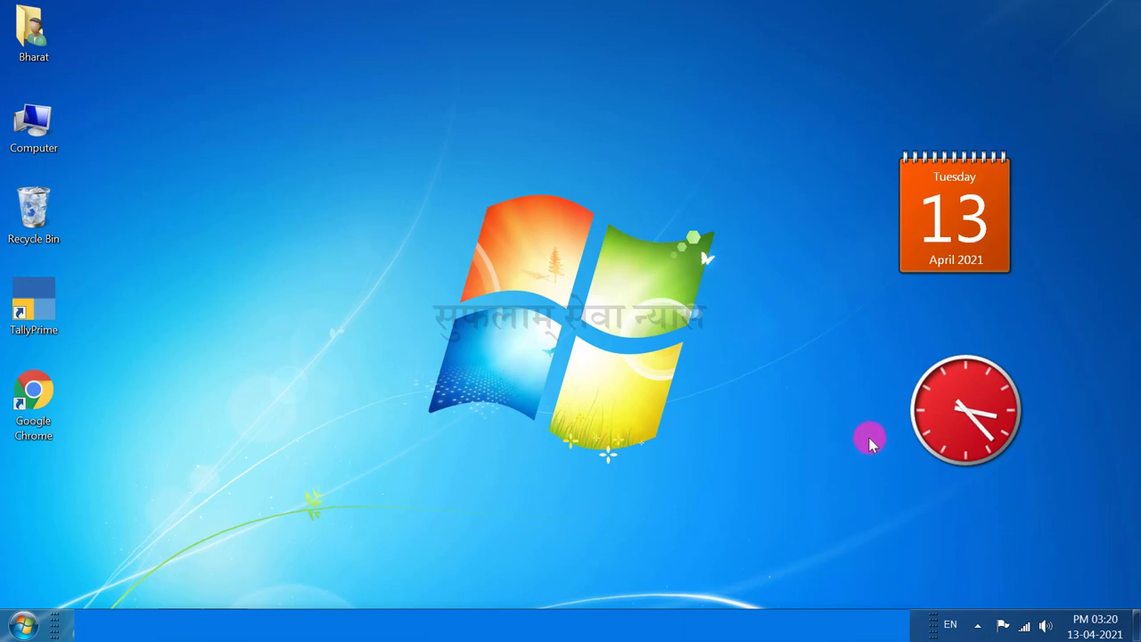
mouse_move(942, 407)
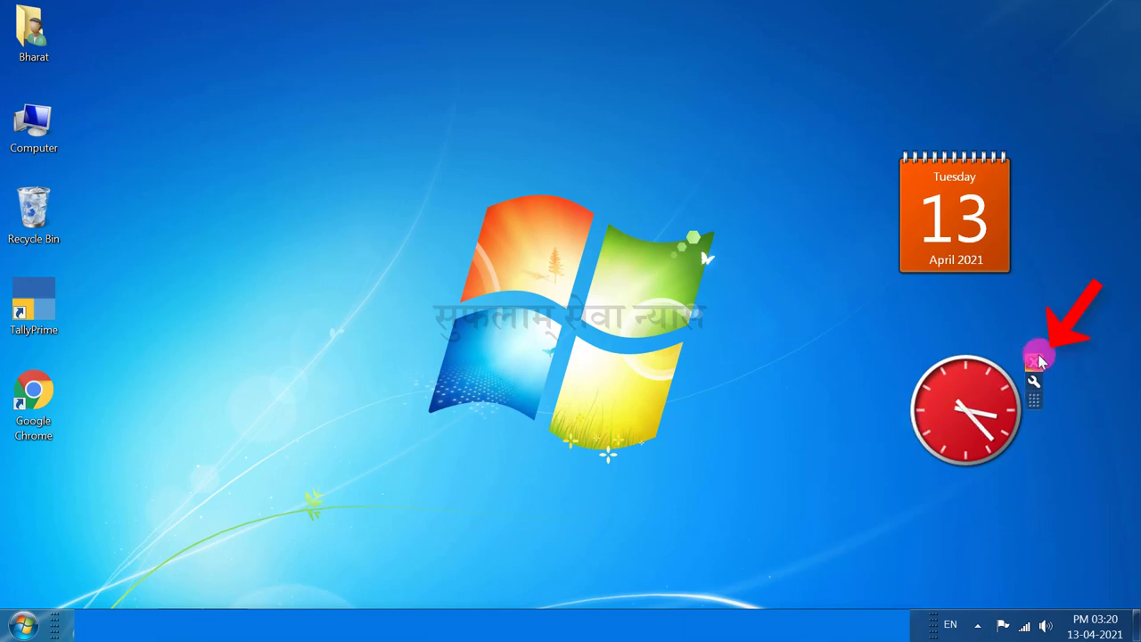